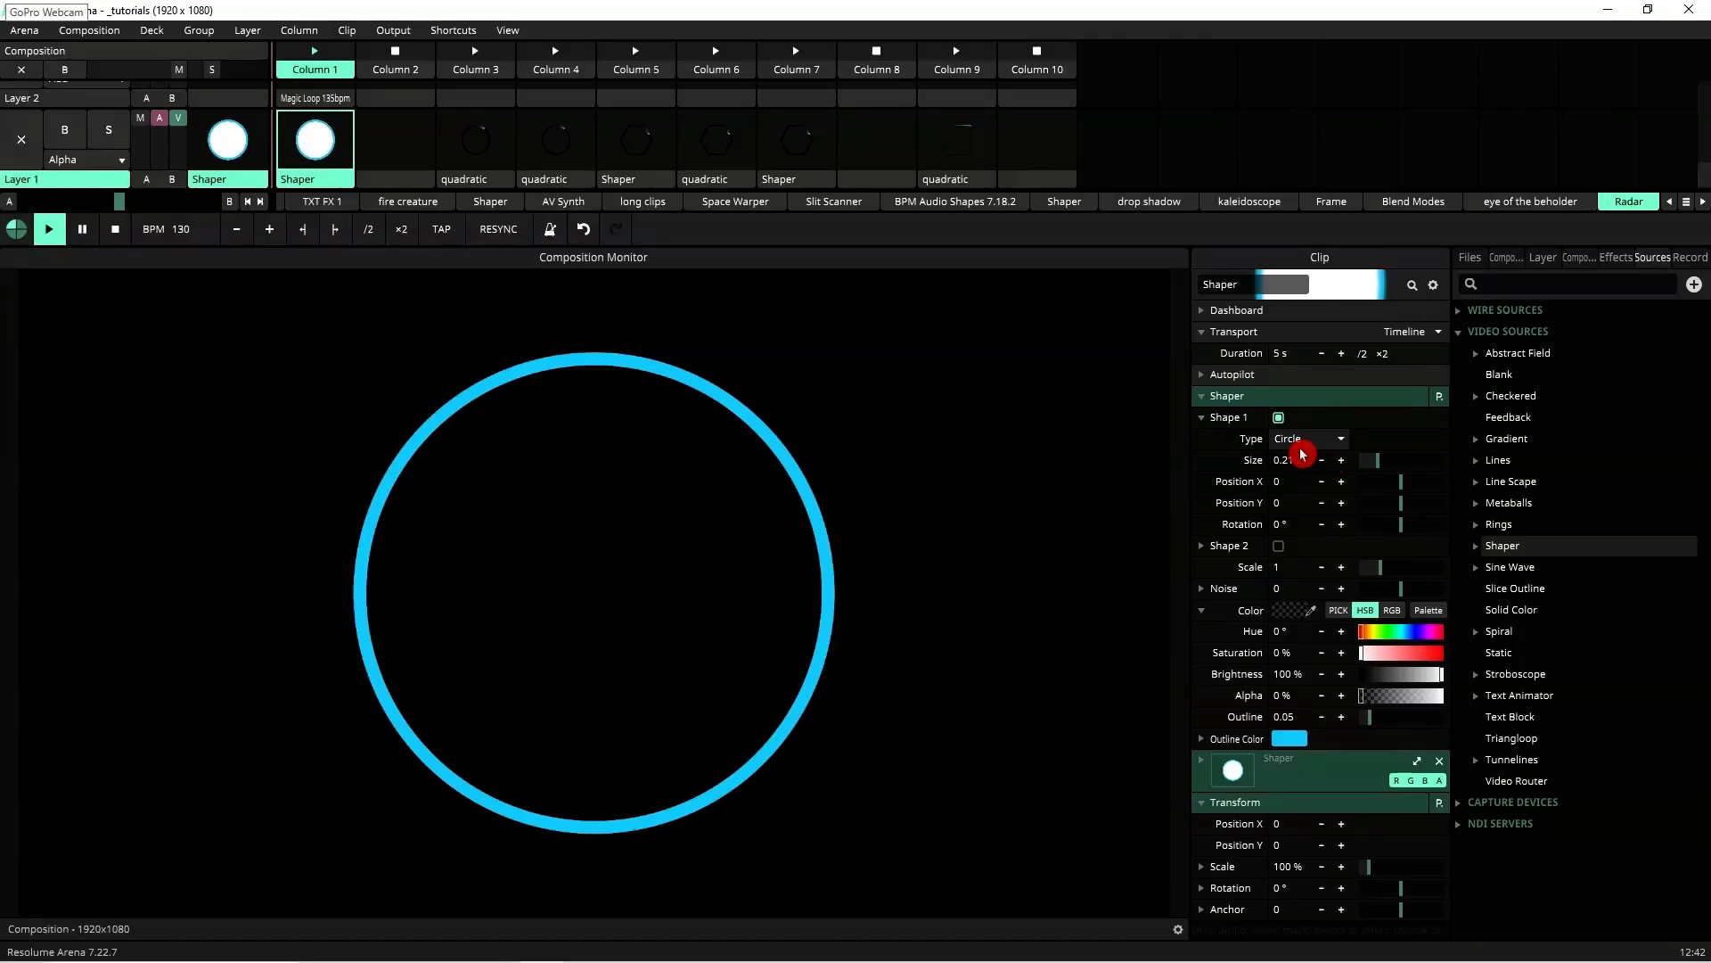
Step: Search the video effects for "radar" and add the Radar effect to the Shaper clip
click(1462, 331)
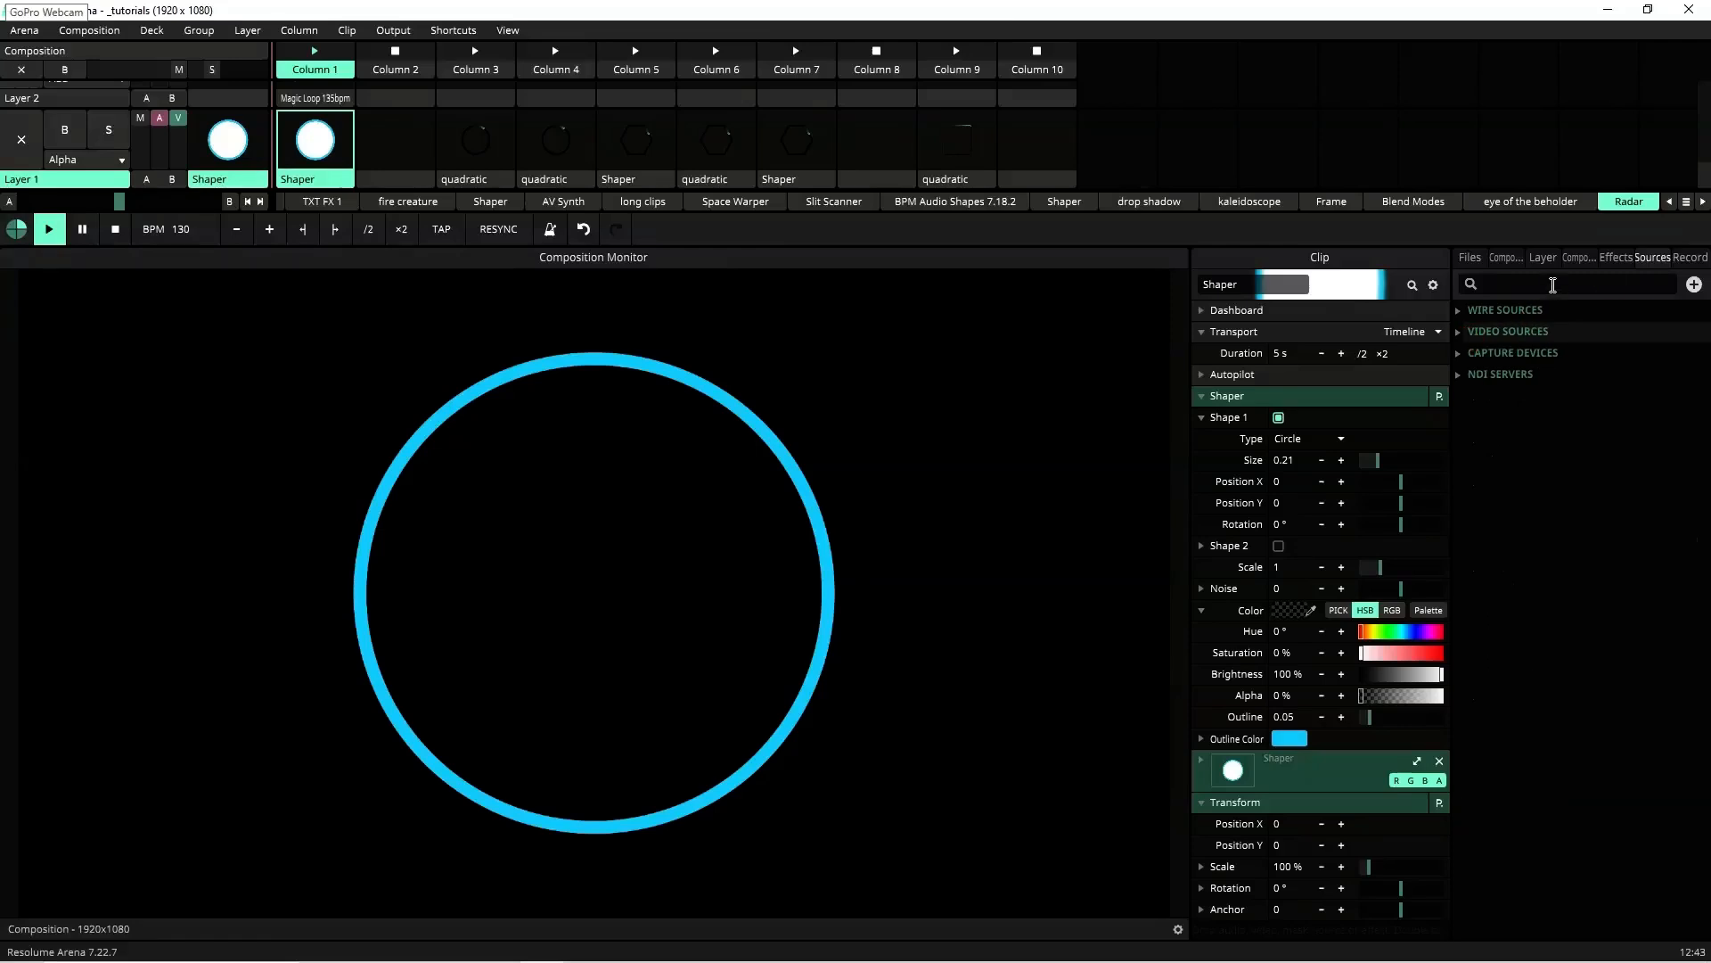
click(1617, 259)
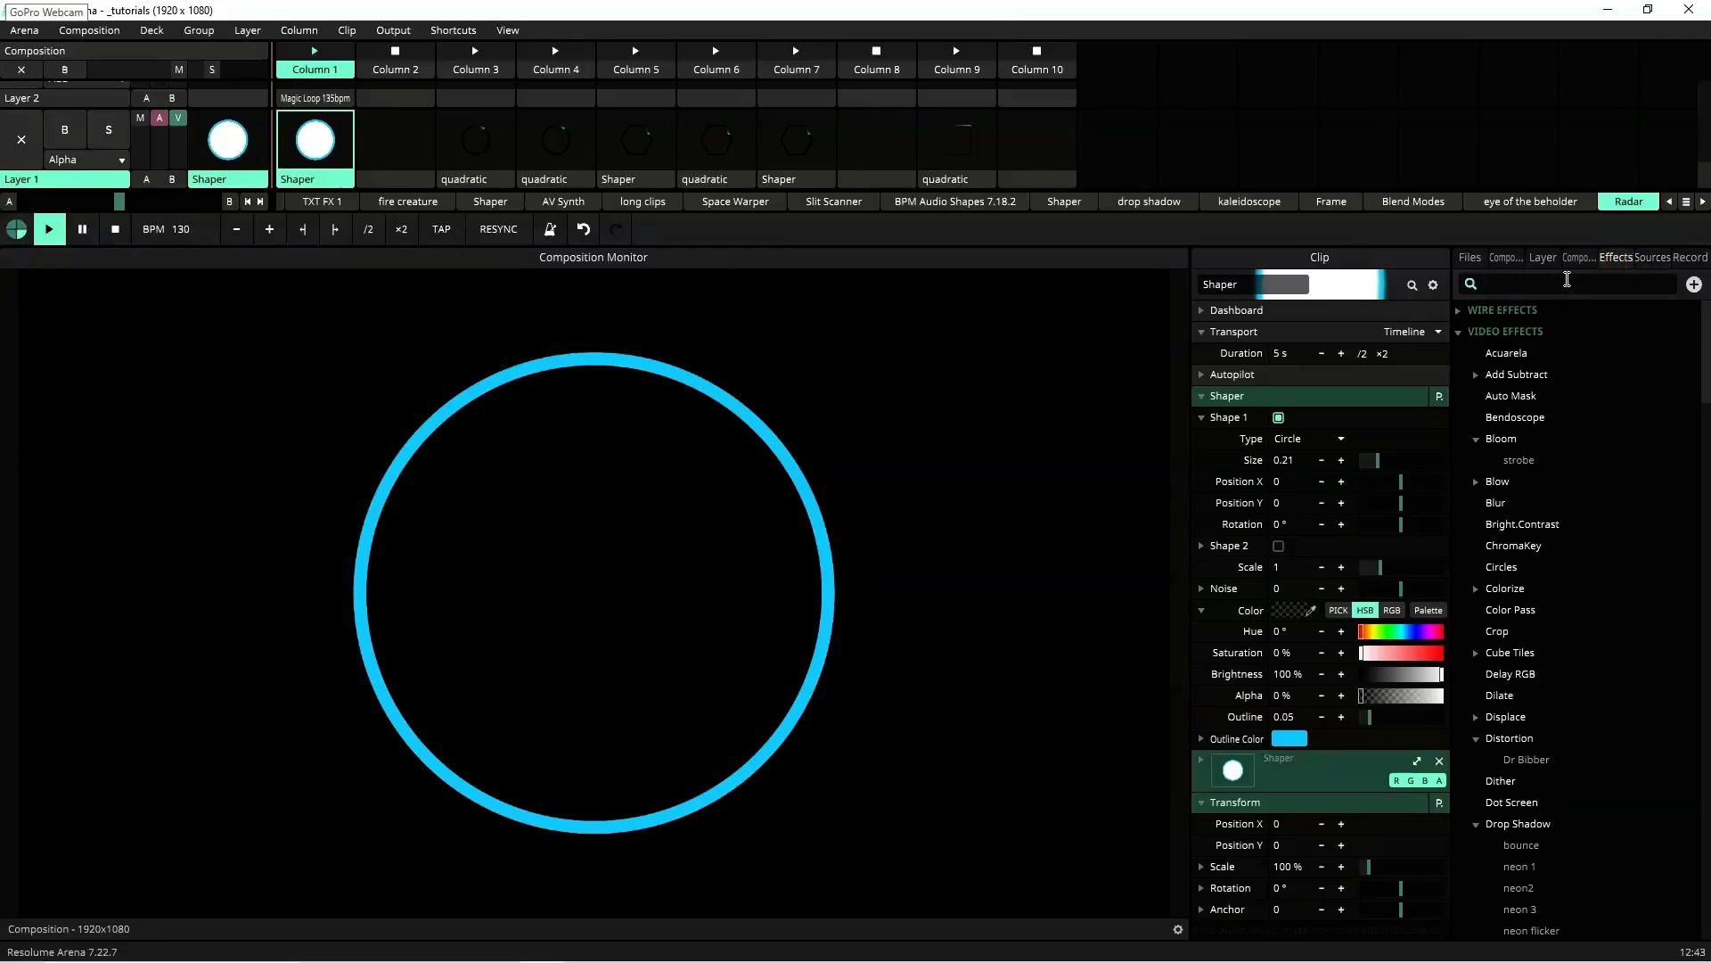
click(1568, 284)
text(radar)
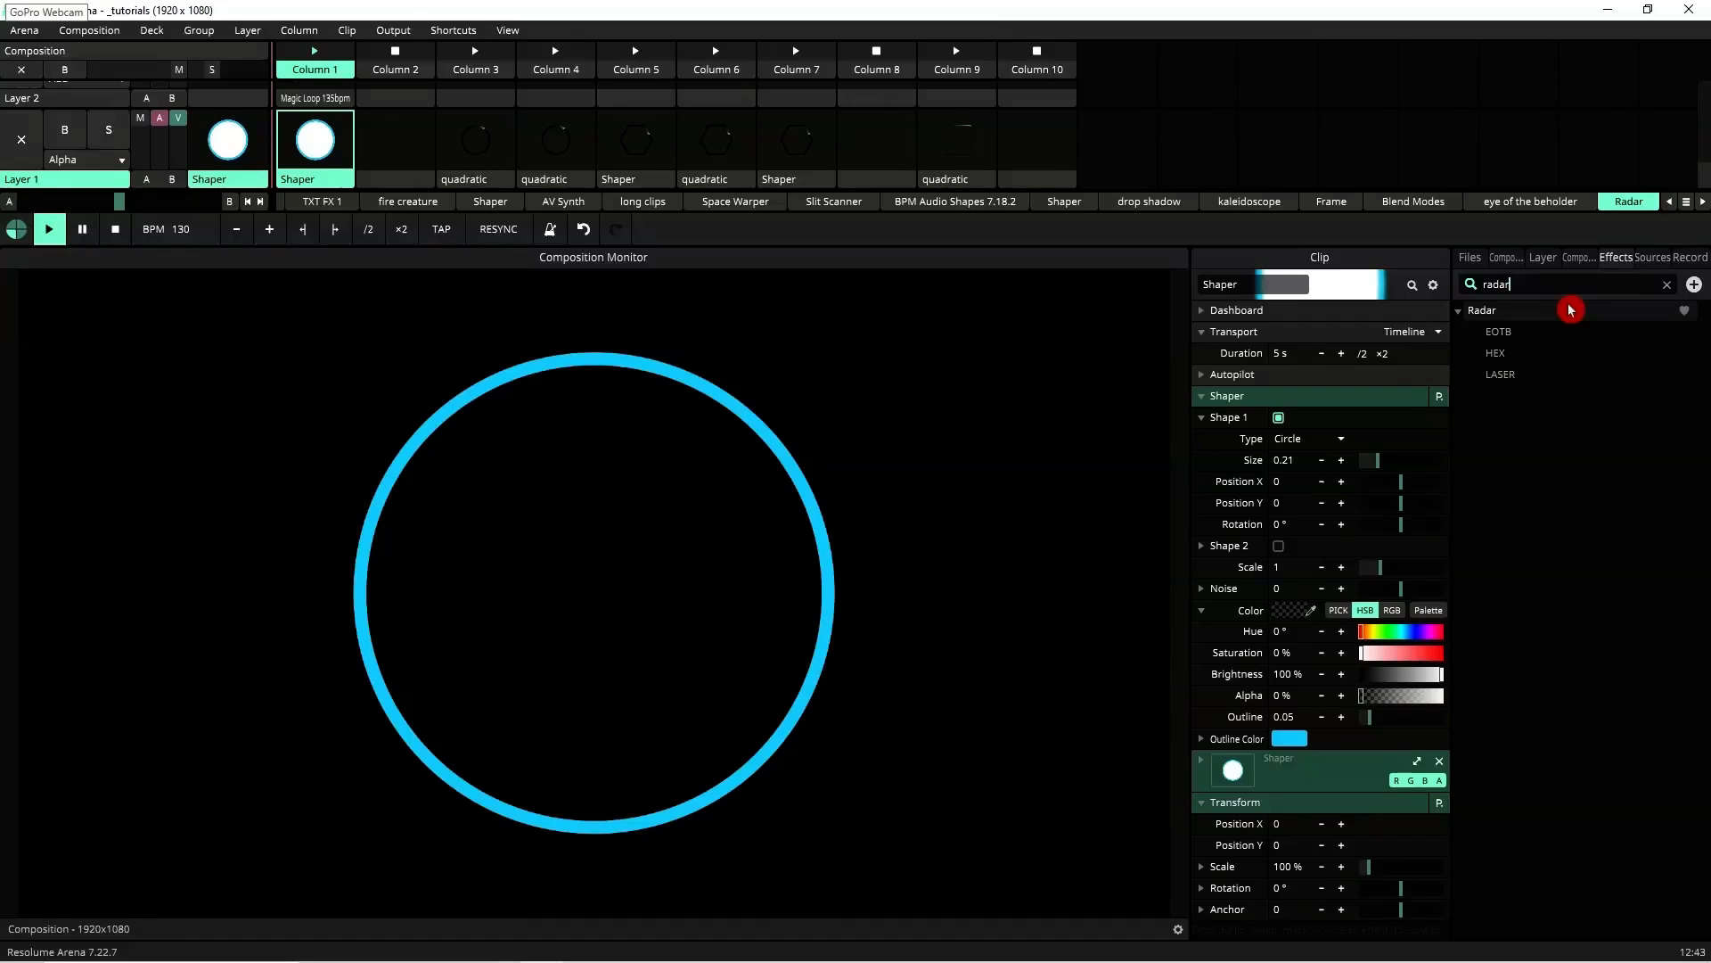
double_click(1513, 308)
Step: Collapse the clip's other settings groups, and in the Radar effect disable Show Grid and set Fade to 0
click(1203, 395)
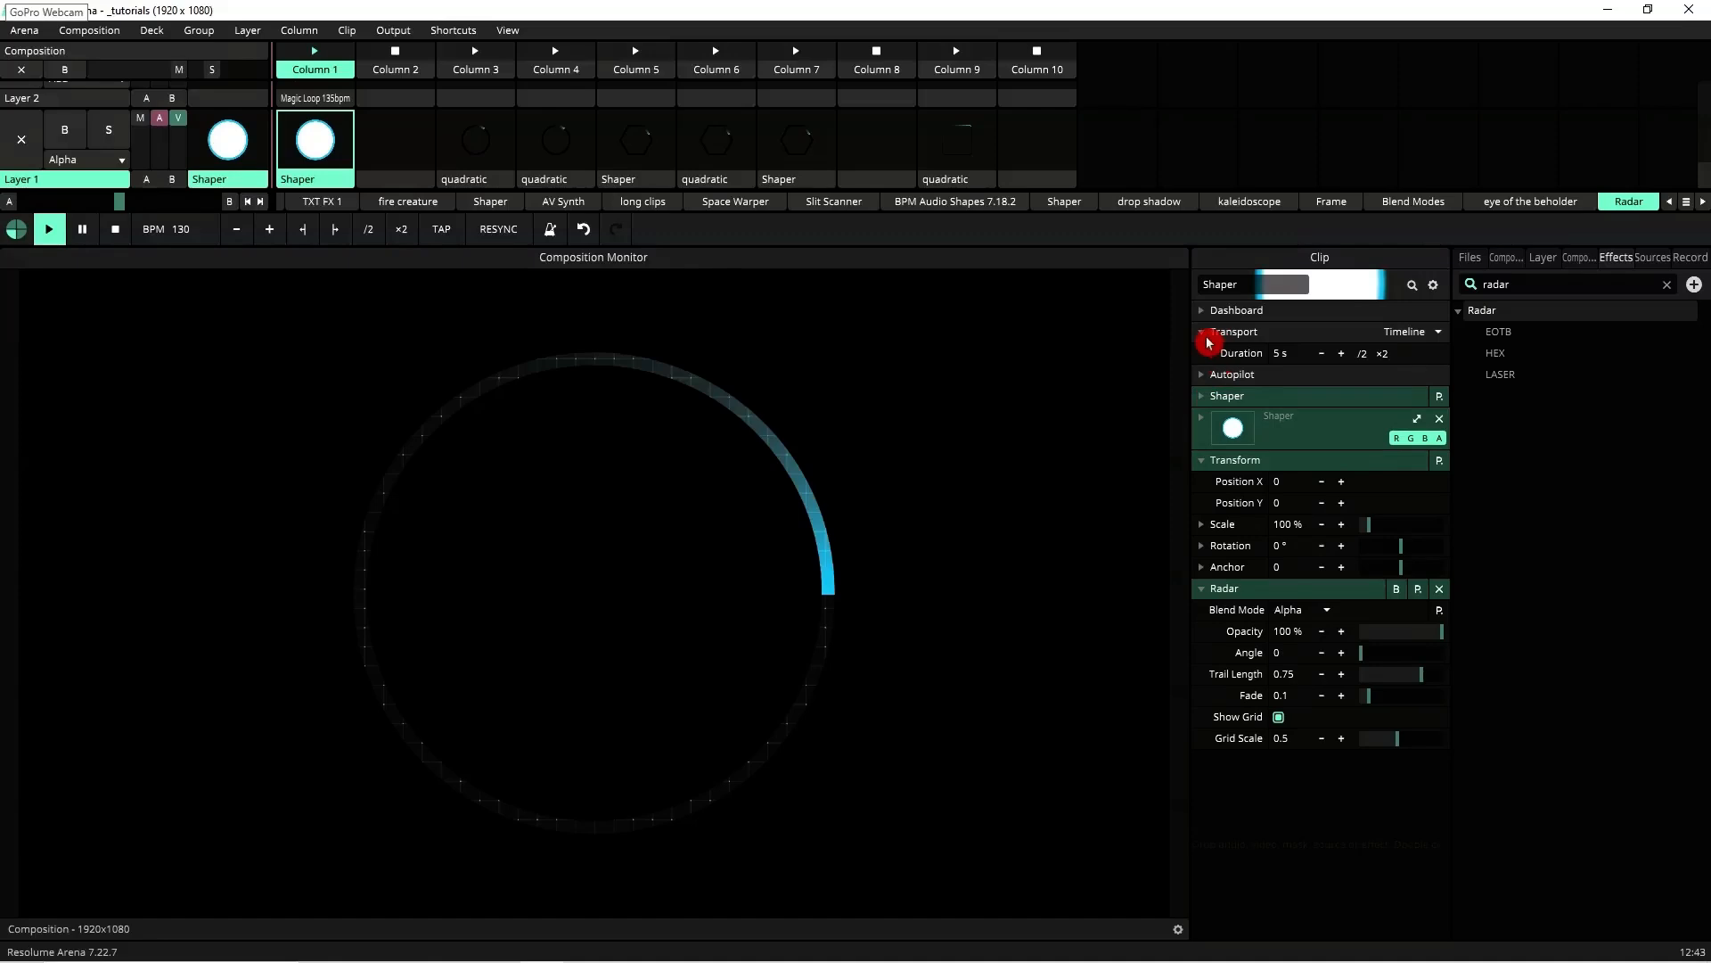
click(1204, 333)
click(1203, 439)
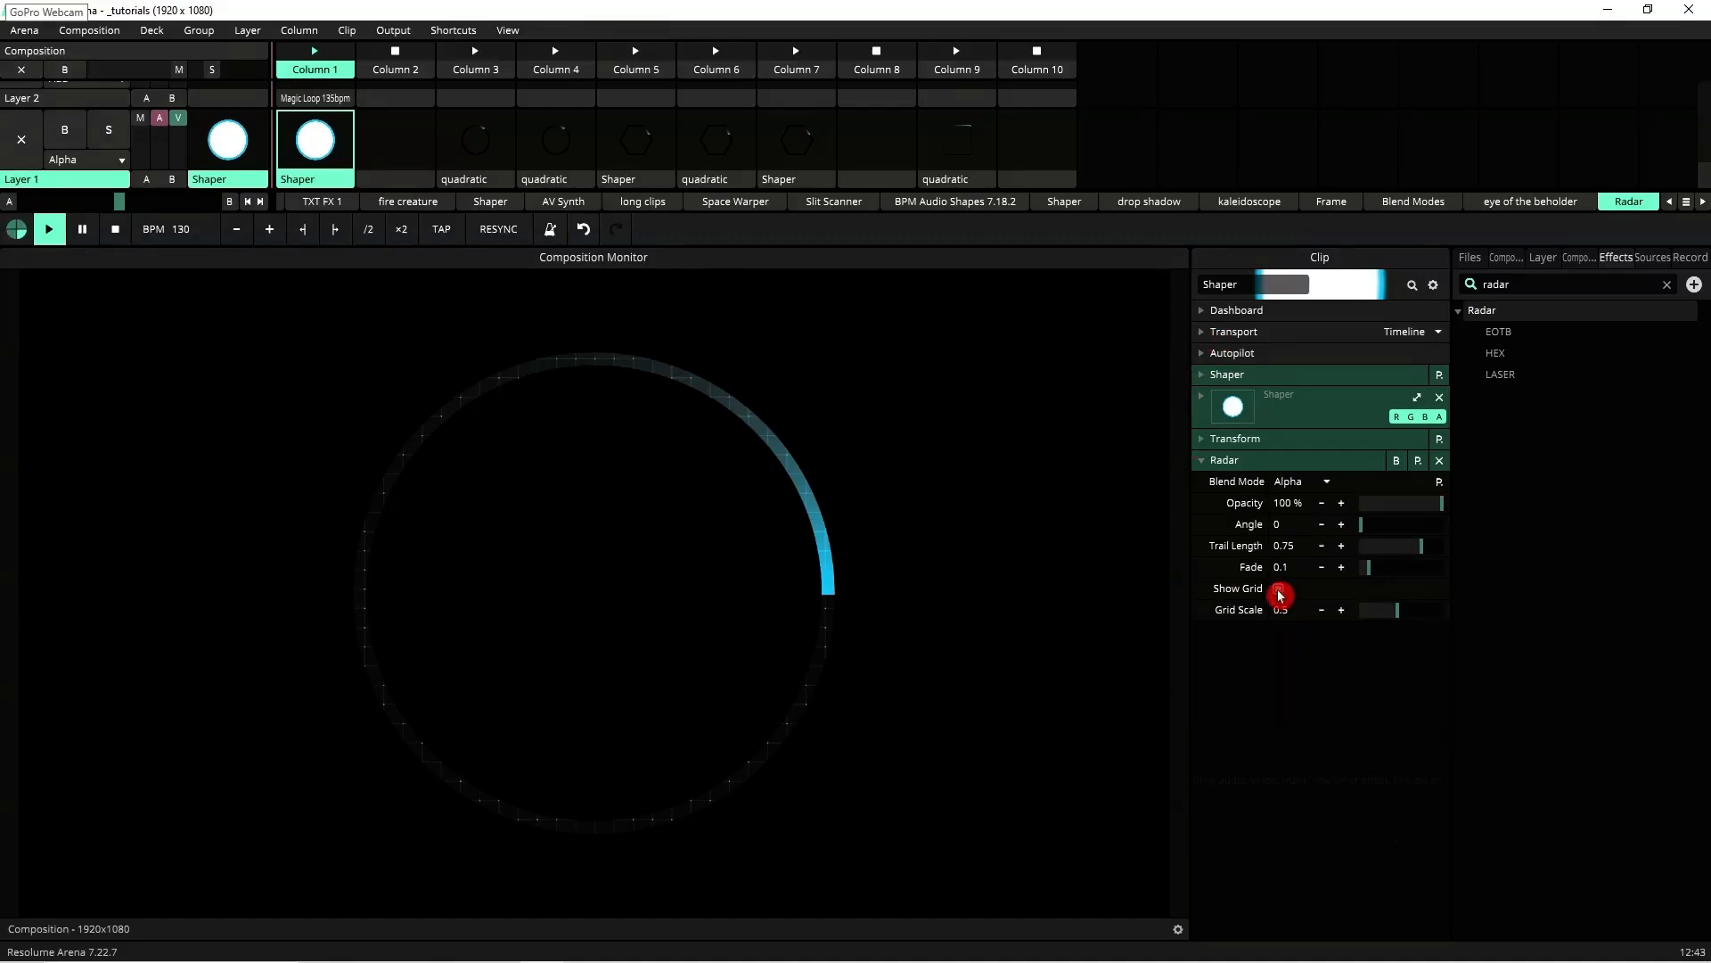
drag(1375, 575, 1362, 571)
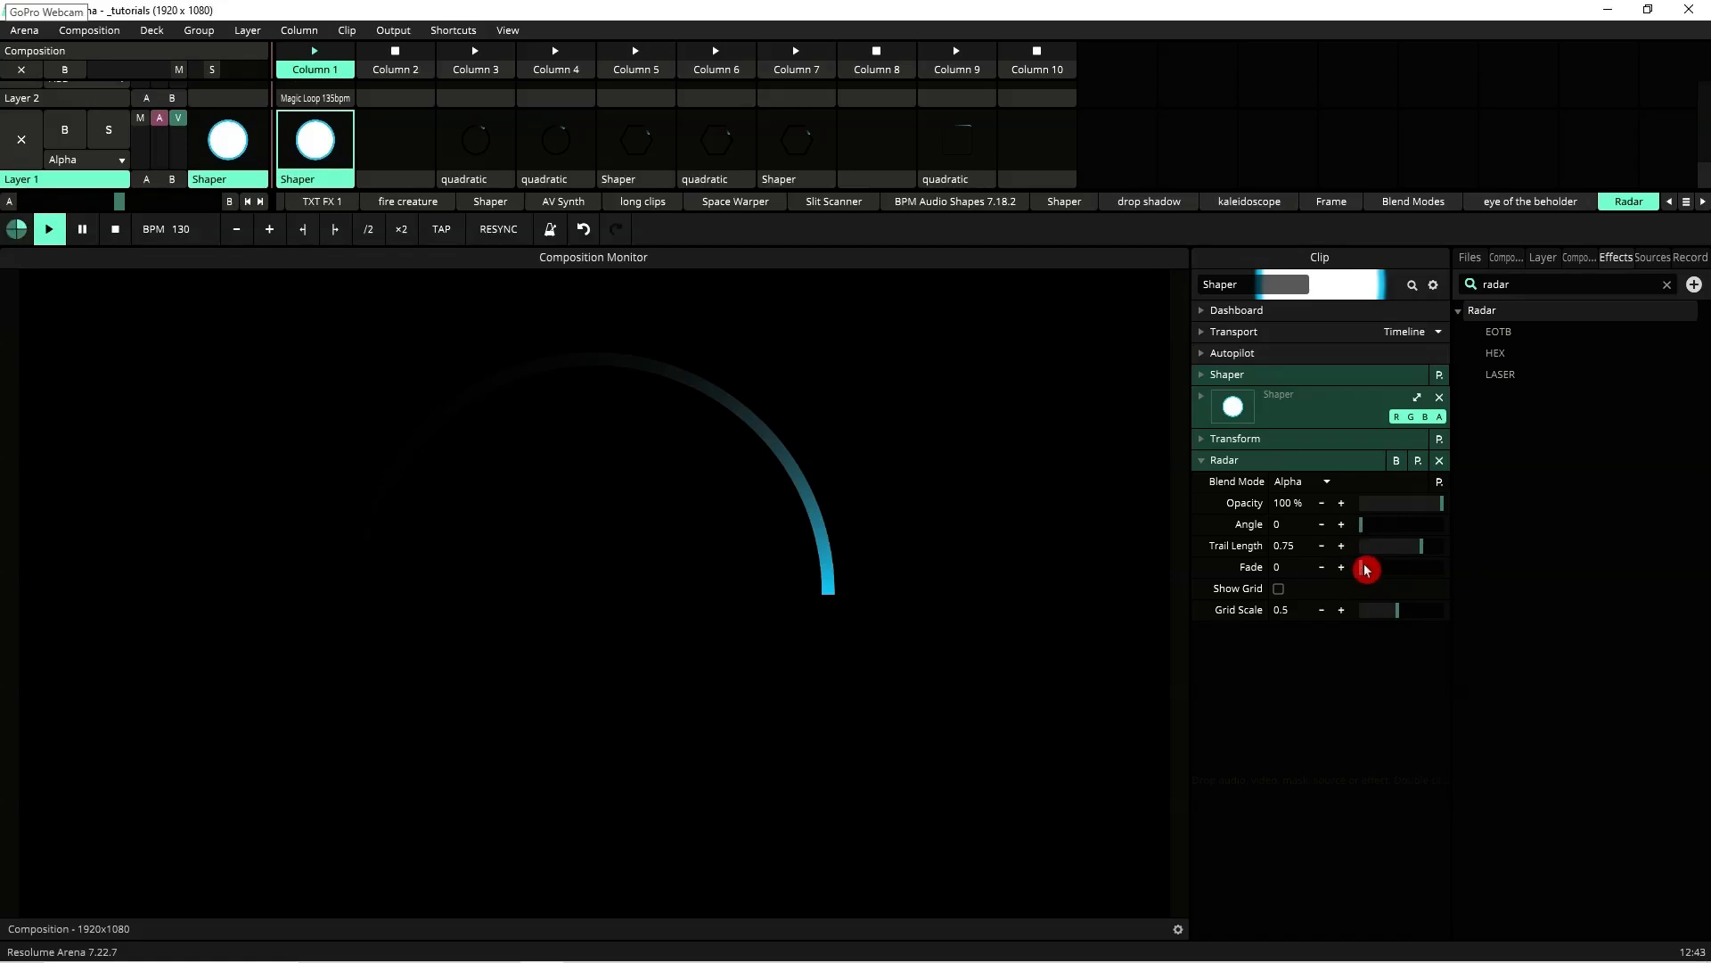
Step: Raise the Radar Angle to 0.18 and set that parameter to Timeline animation
mouse_move(1362, 533)
mouse_down()
mouse_move(1444, 527)
mouse_move(1345, 554)
mouse_move(1409, 547)
mouse_move(1372, 556)
mouse_up()
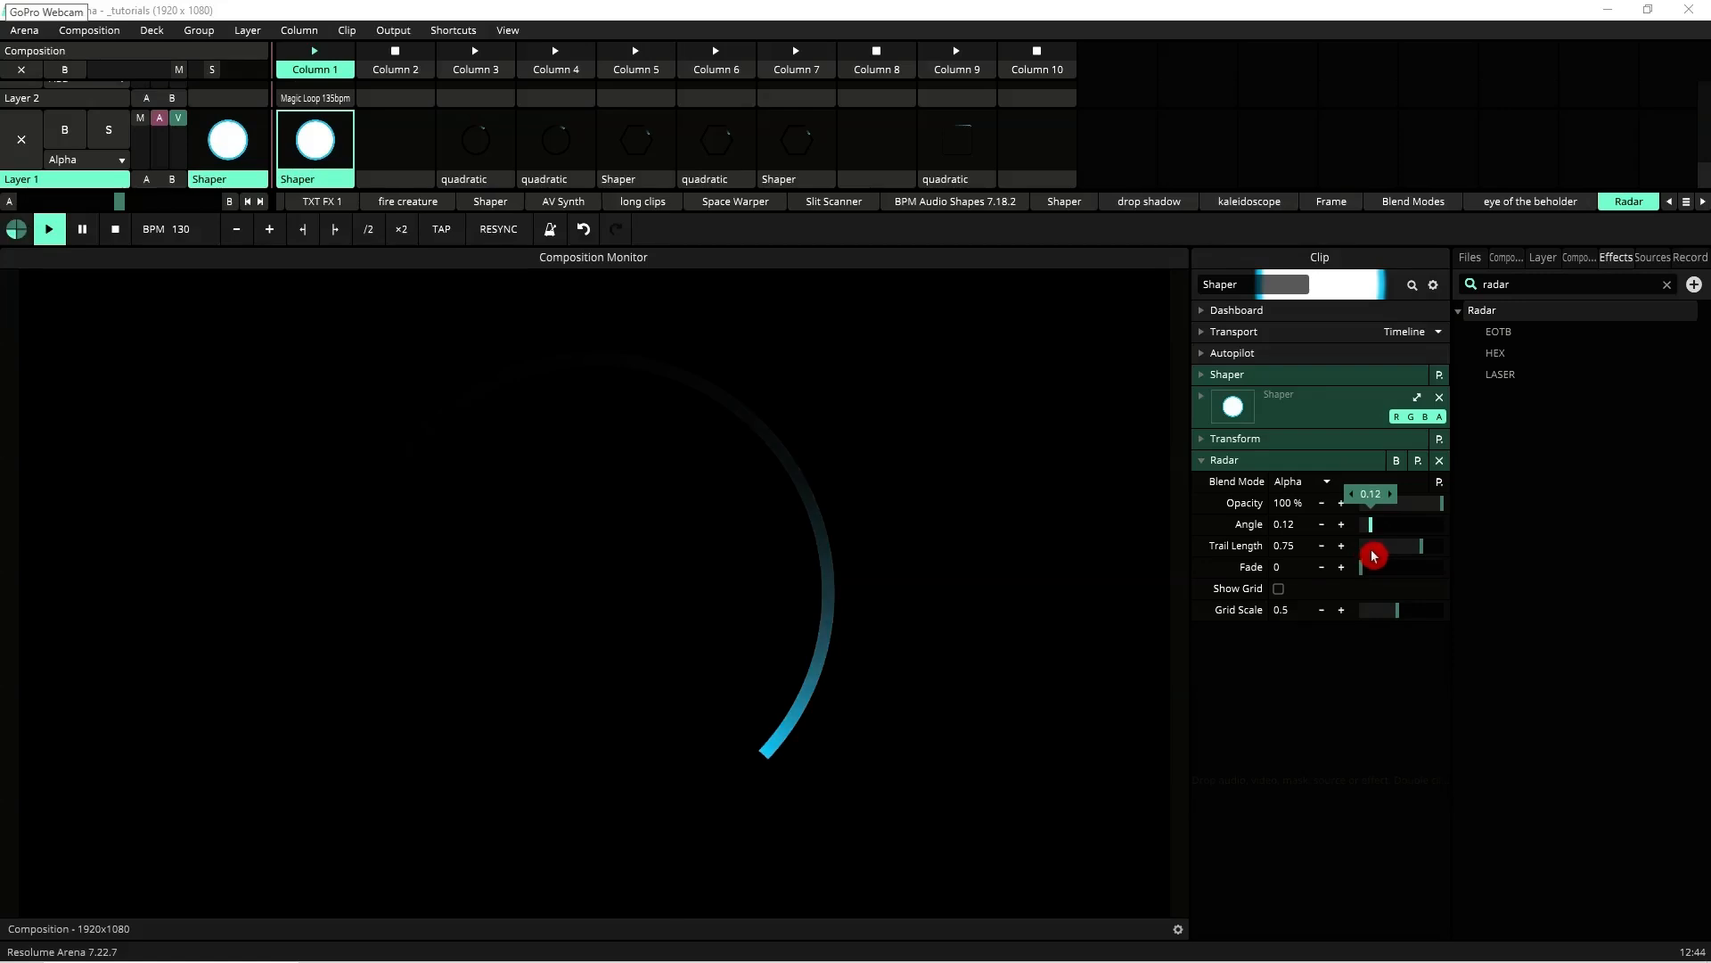
drag(1373, 555, 1380, 548)
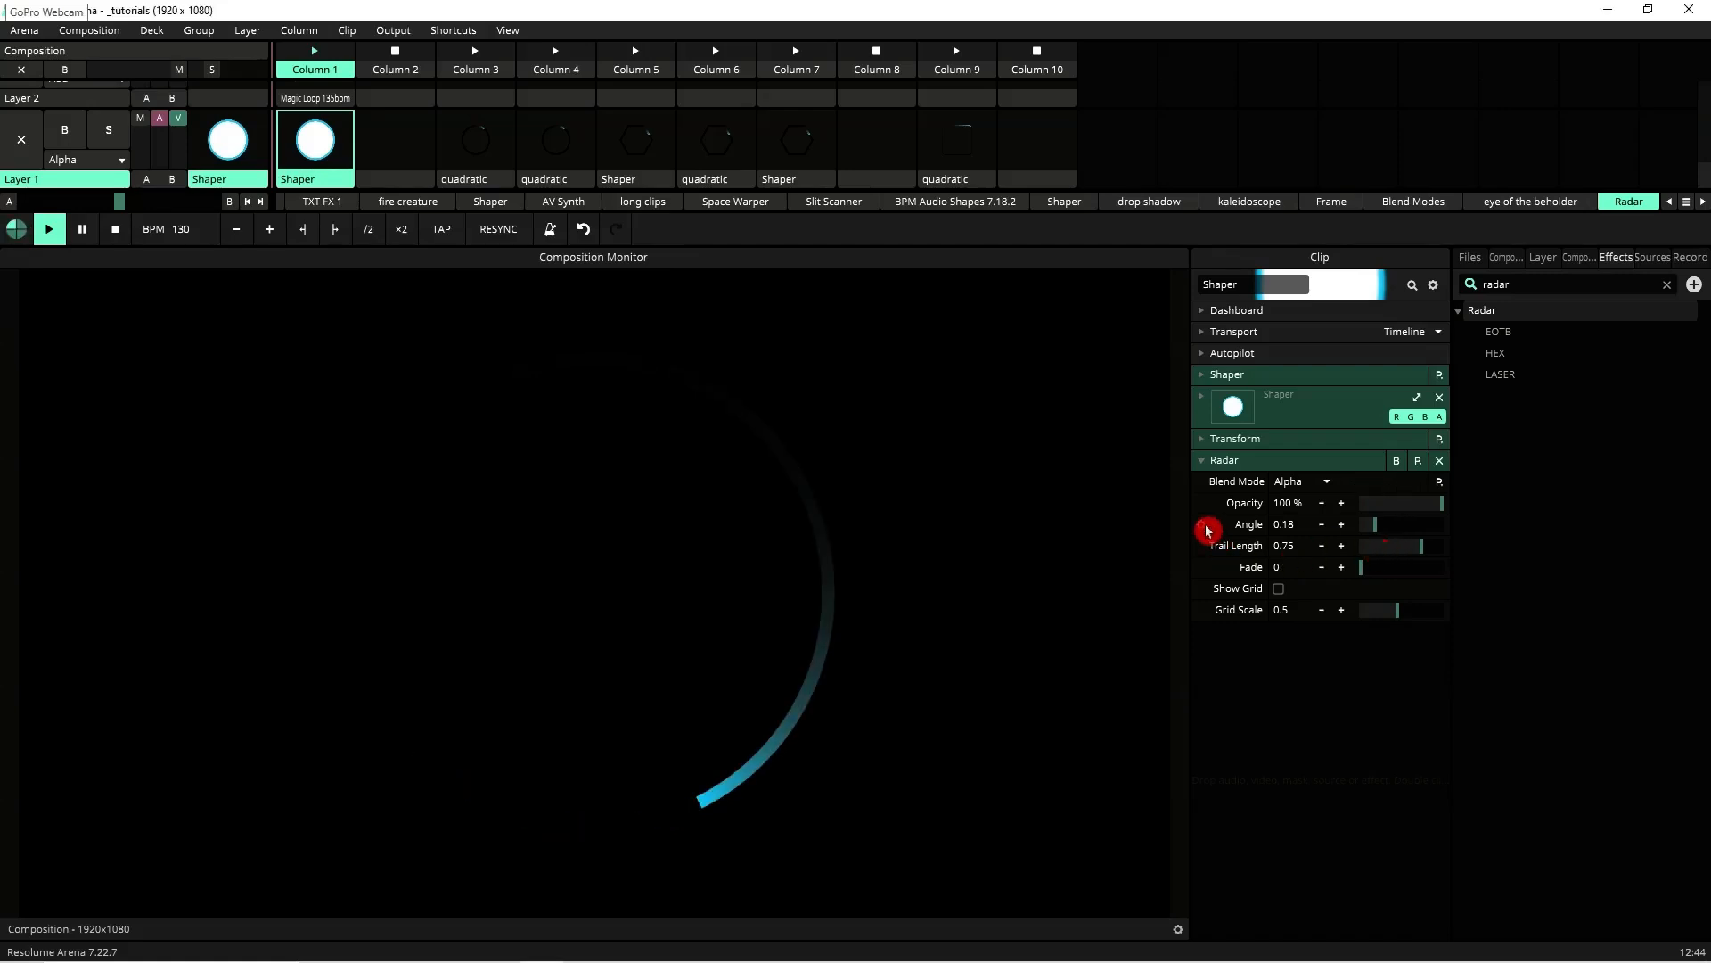
click(1204, 532)
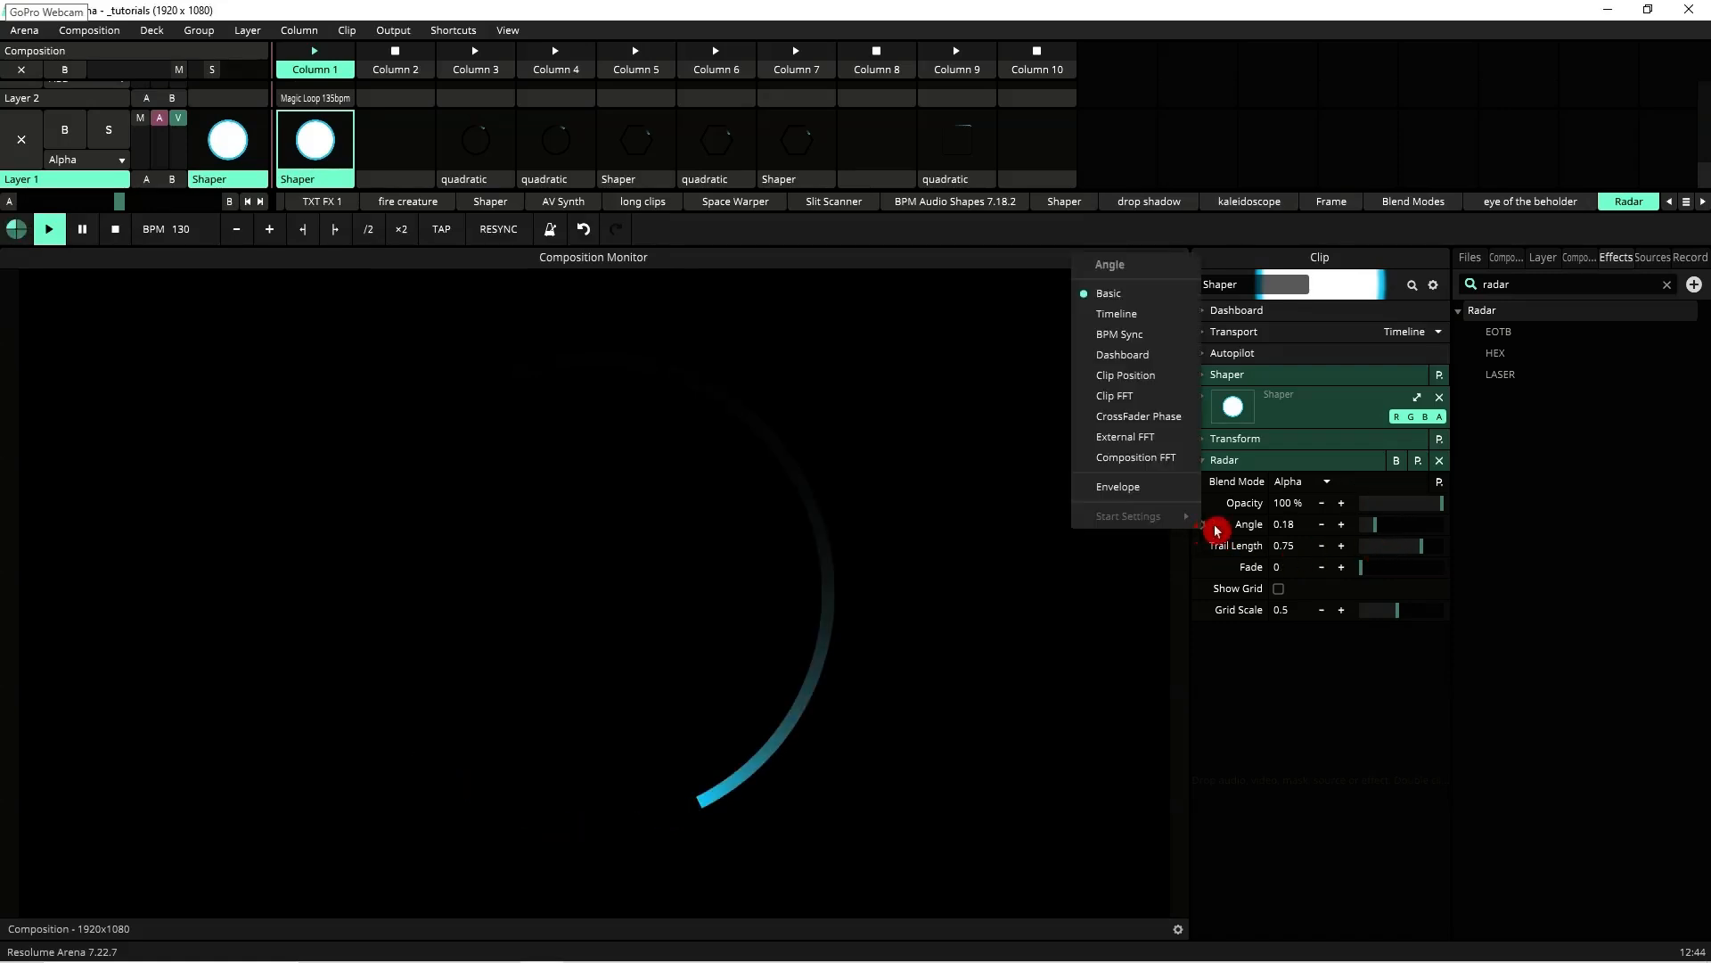
click(1141, 313)
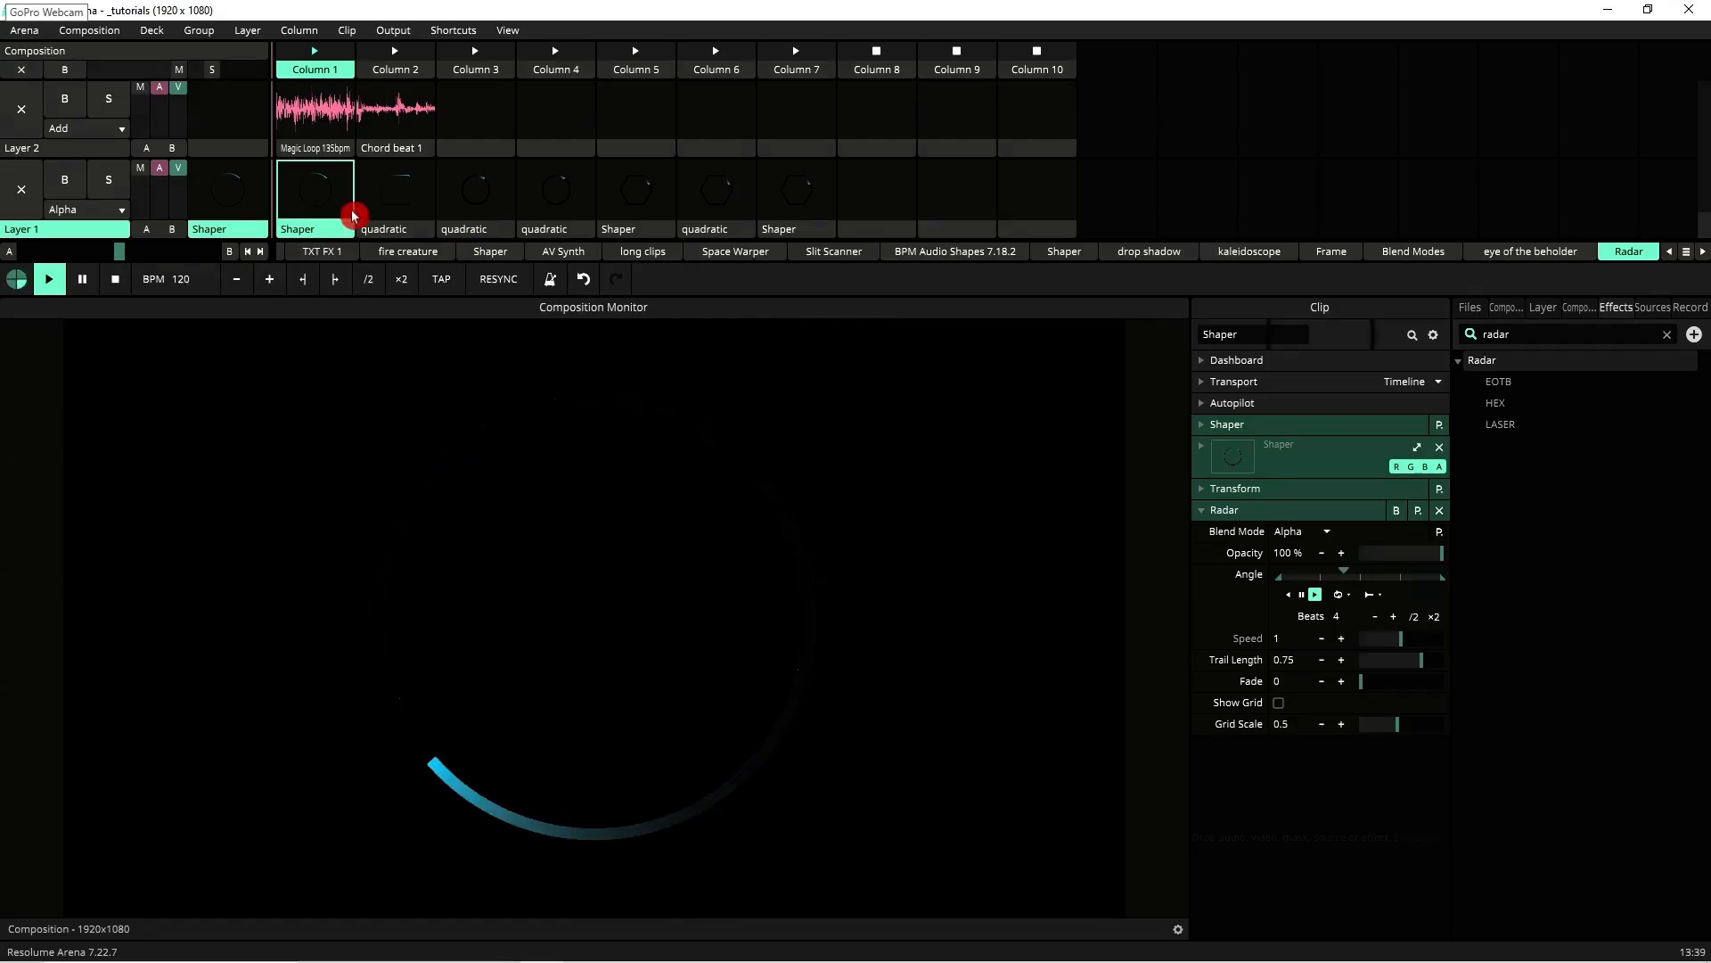
Step: Launch the quadratic clip in Column 2 and set its Radar Trail Length to 0.48
click(406, 198)
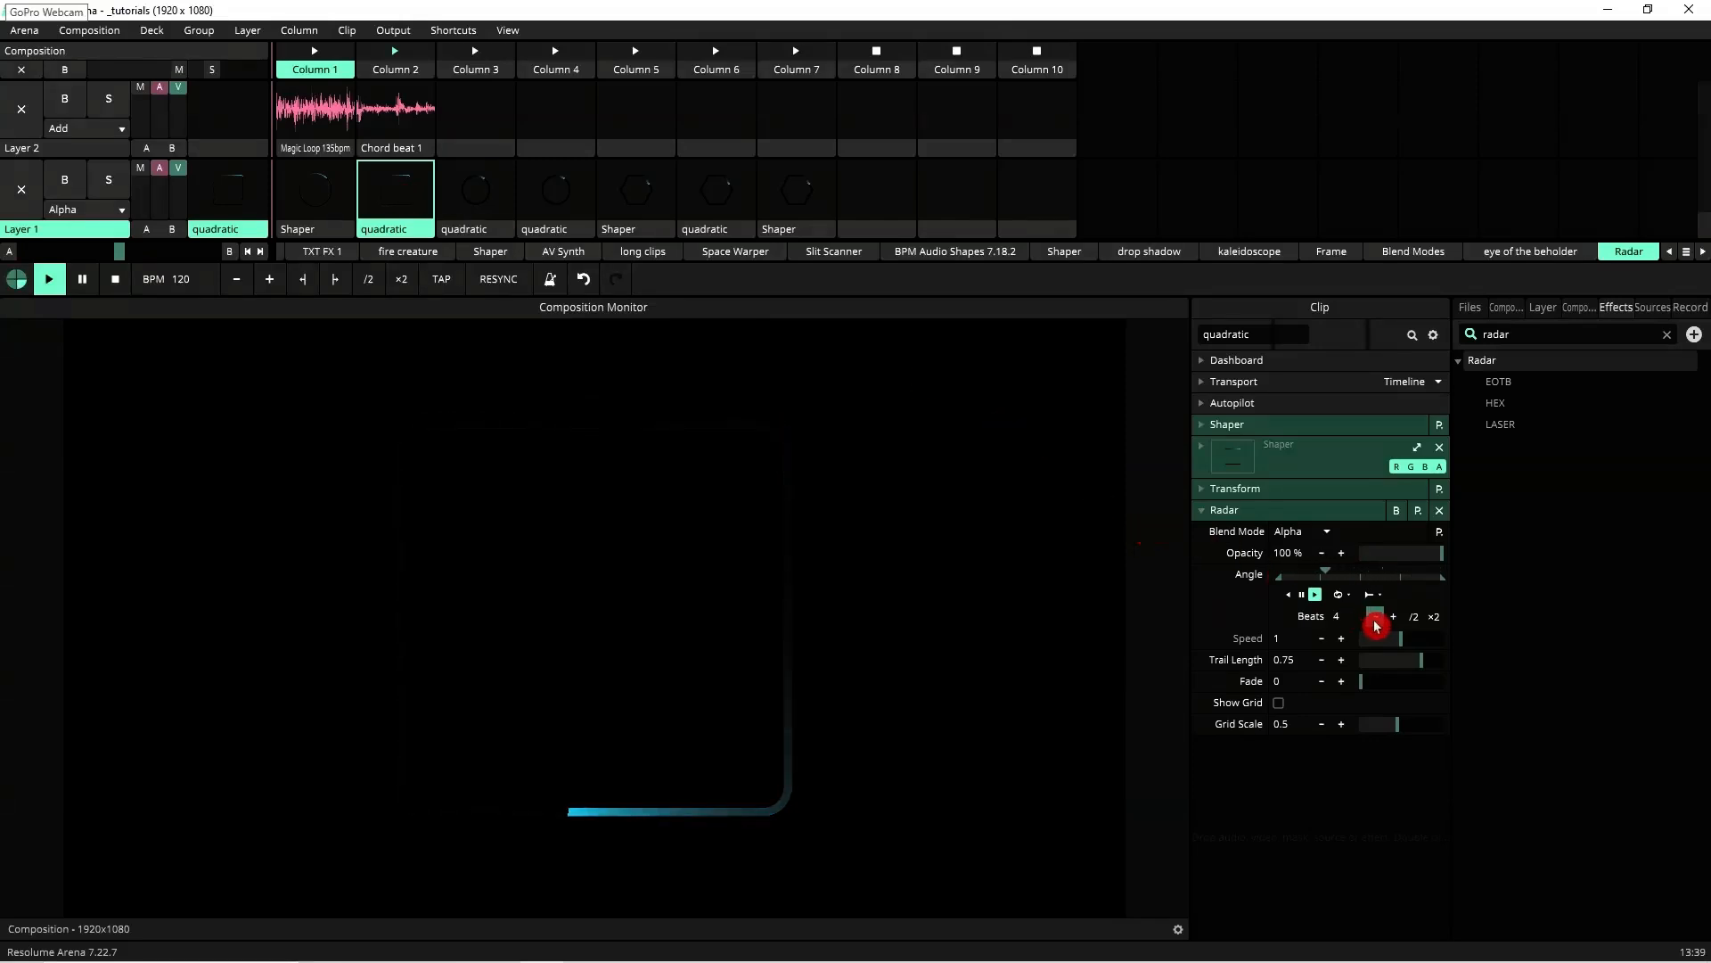
drag(1412, 672, 1238, 611)
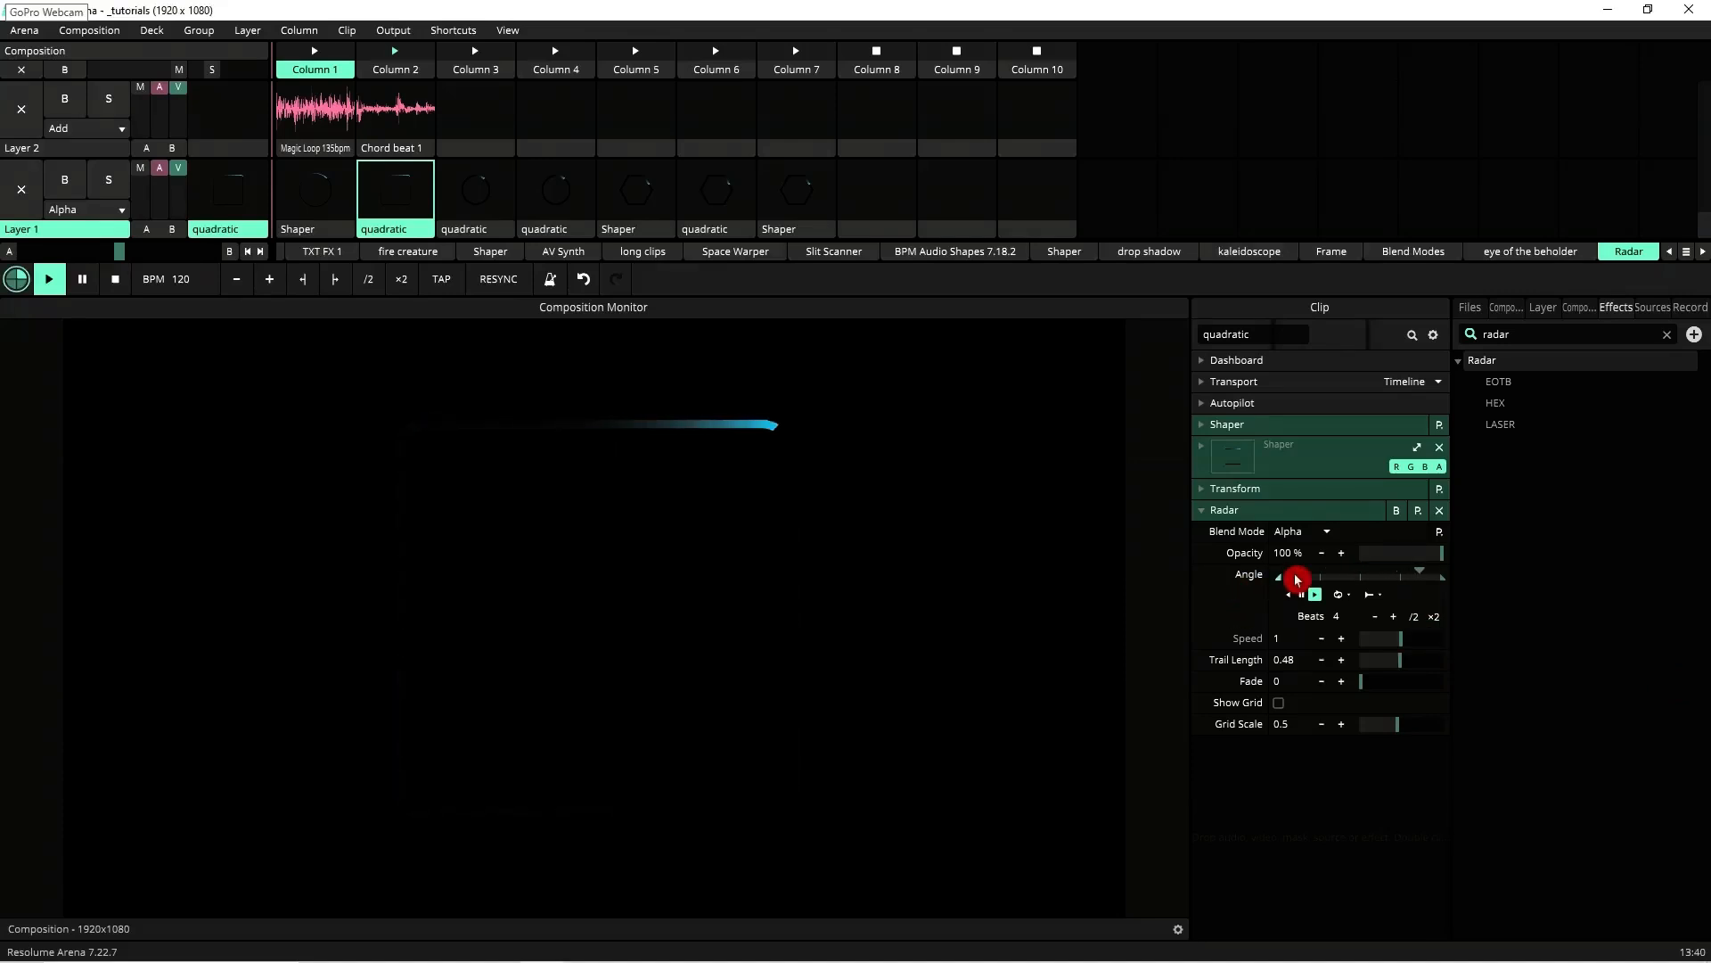
Step: Enable an envelope on the Radar Angle and add points on its line at the 2/4, 3/4 and 4/4 beat marks
click(1201, 577)
click(1159, 538)
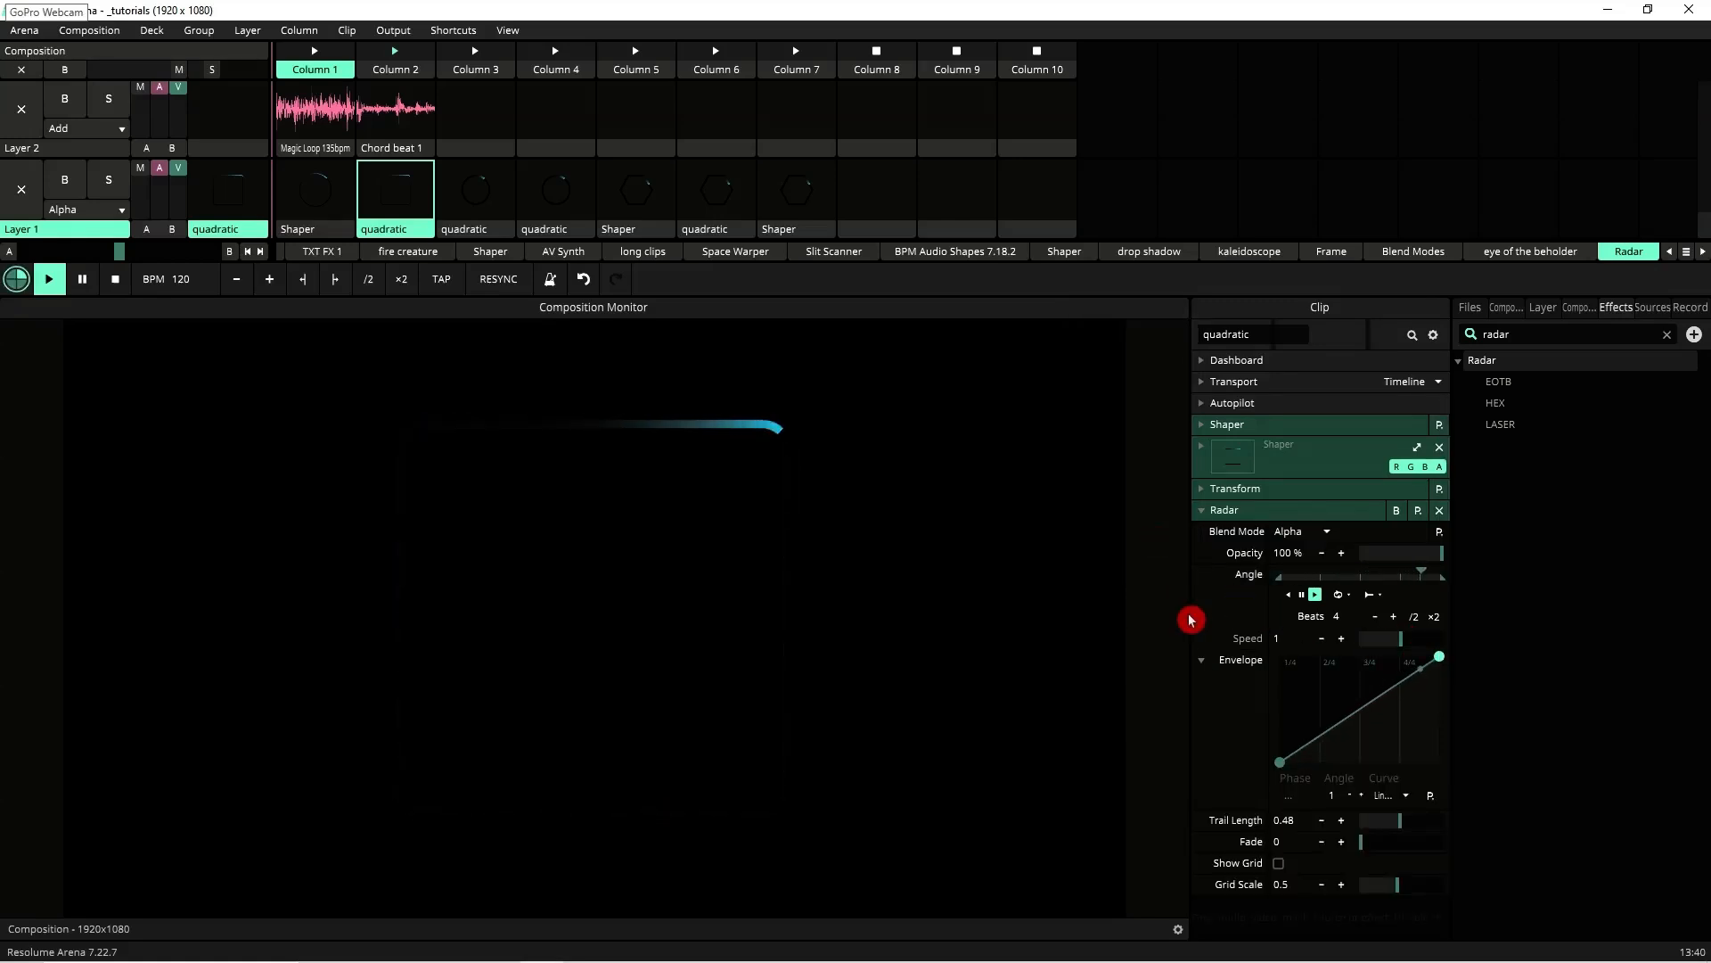
drag(1194, 619, 835, 620)
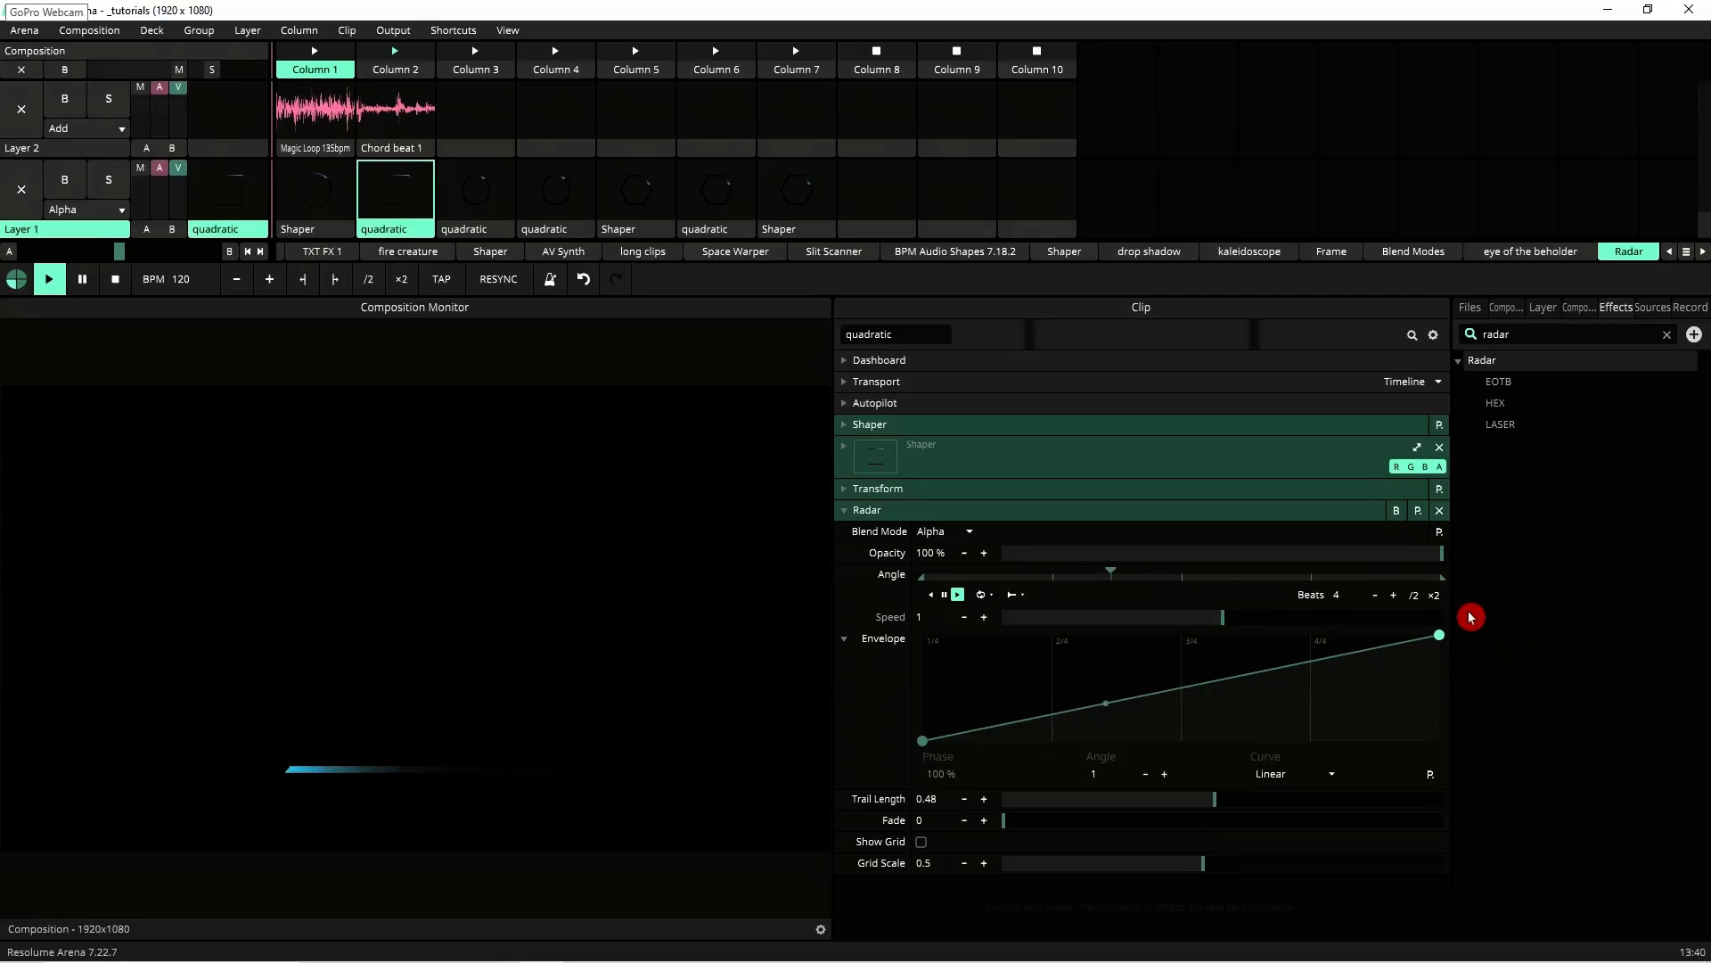
click(1050, 714)
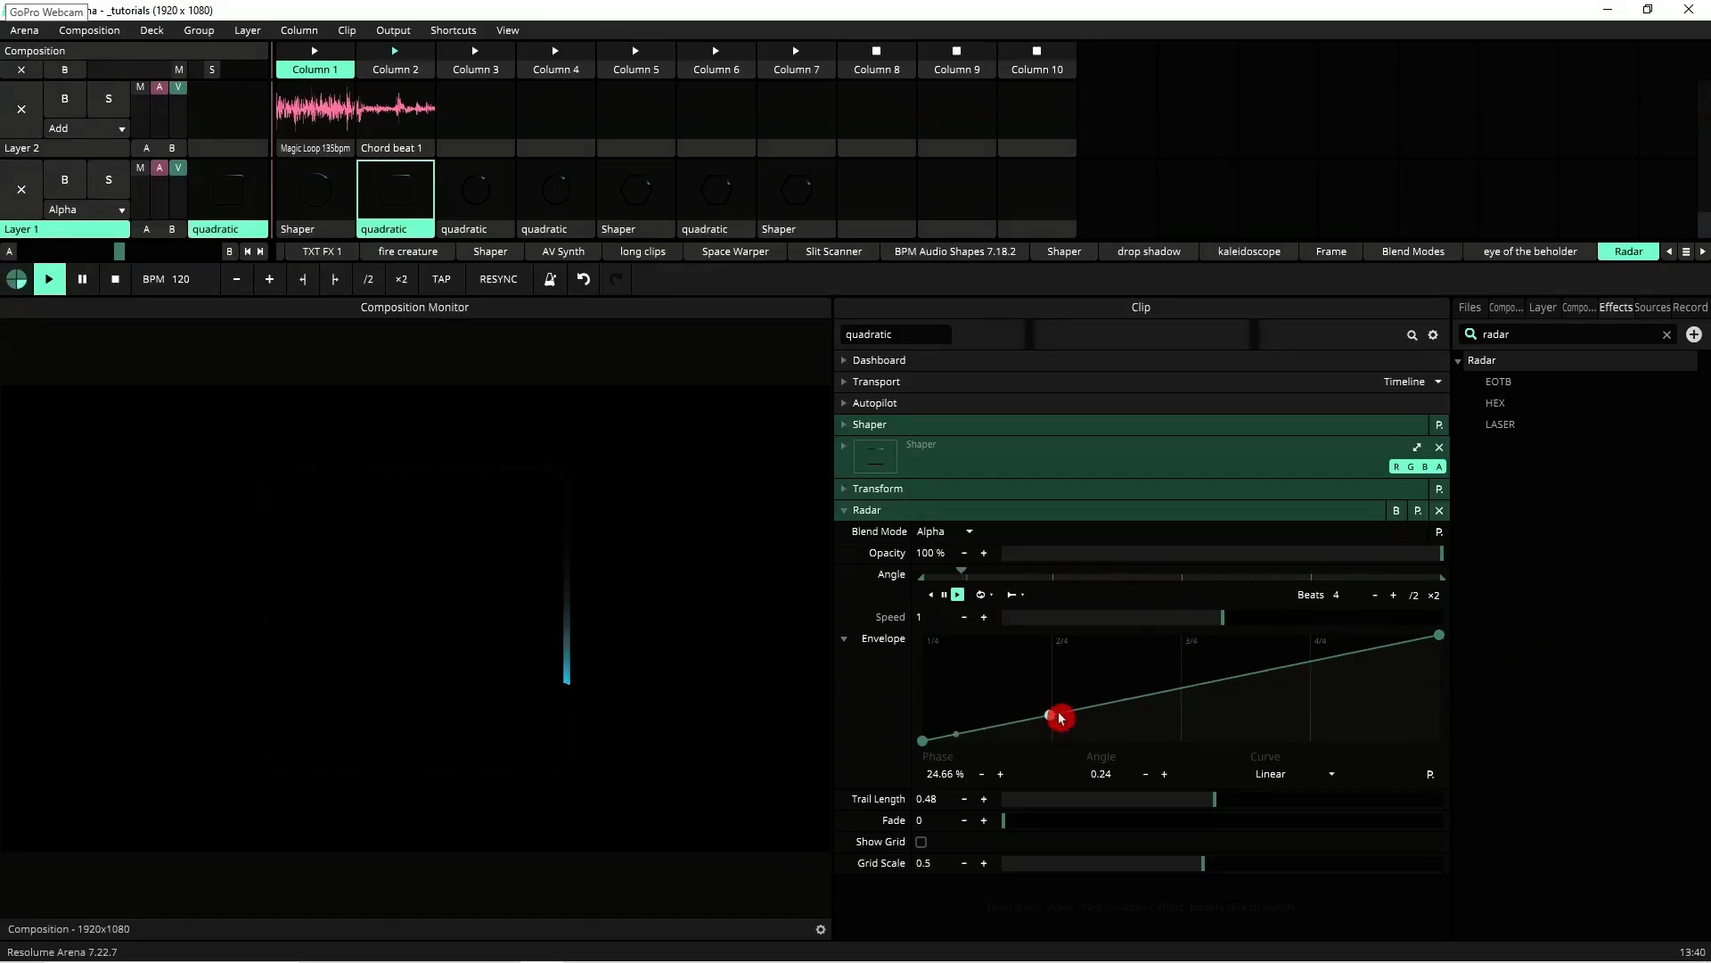
click(1182, 690)
click(1313, 667)
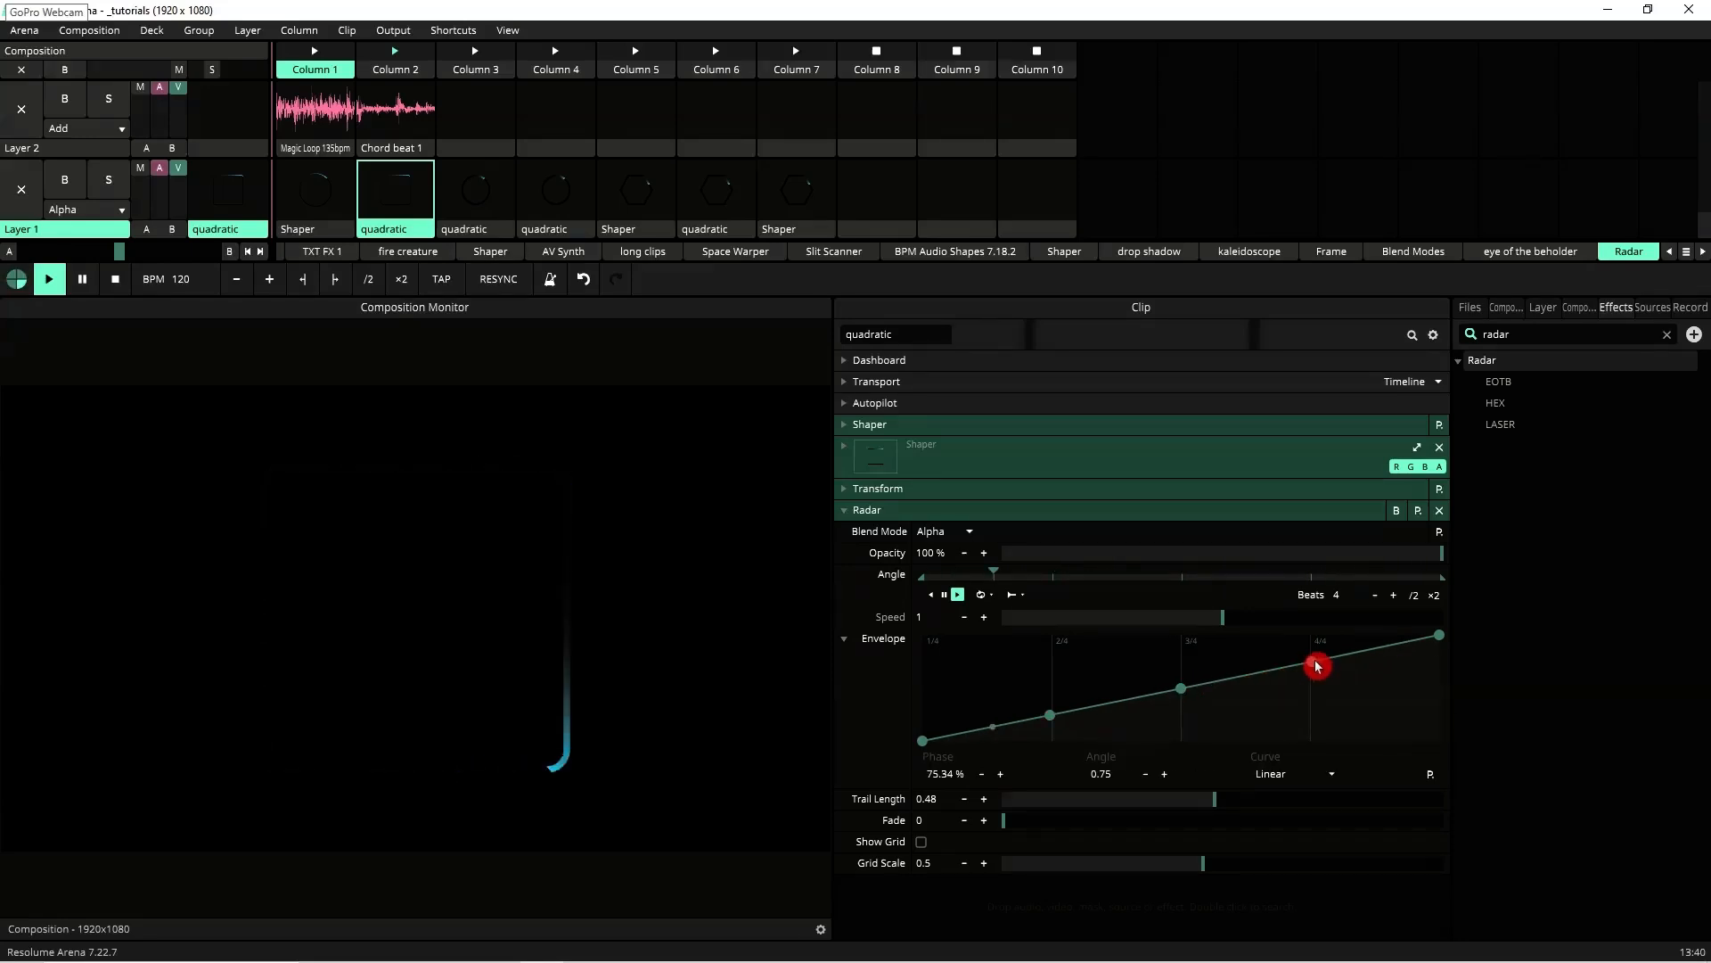
Step: Set the curve of the Angle envelope points at the 2/4 and 3/4 marks to Quadratic In
click(1054, 716)
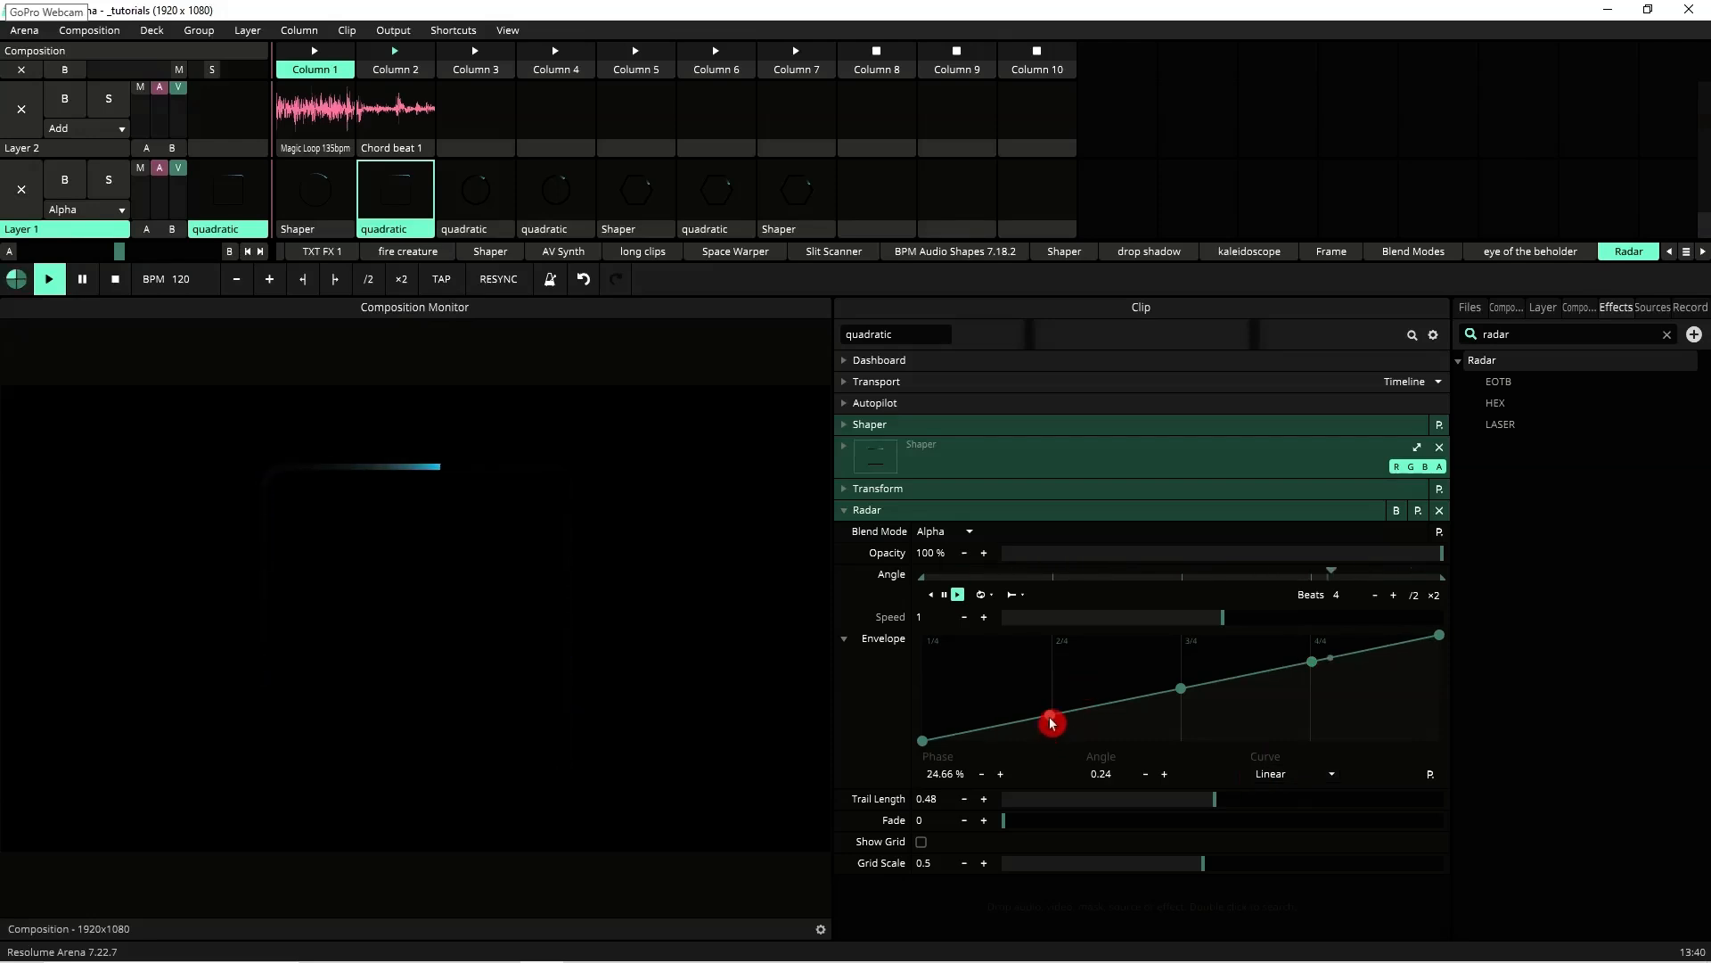
click(1305, 781)
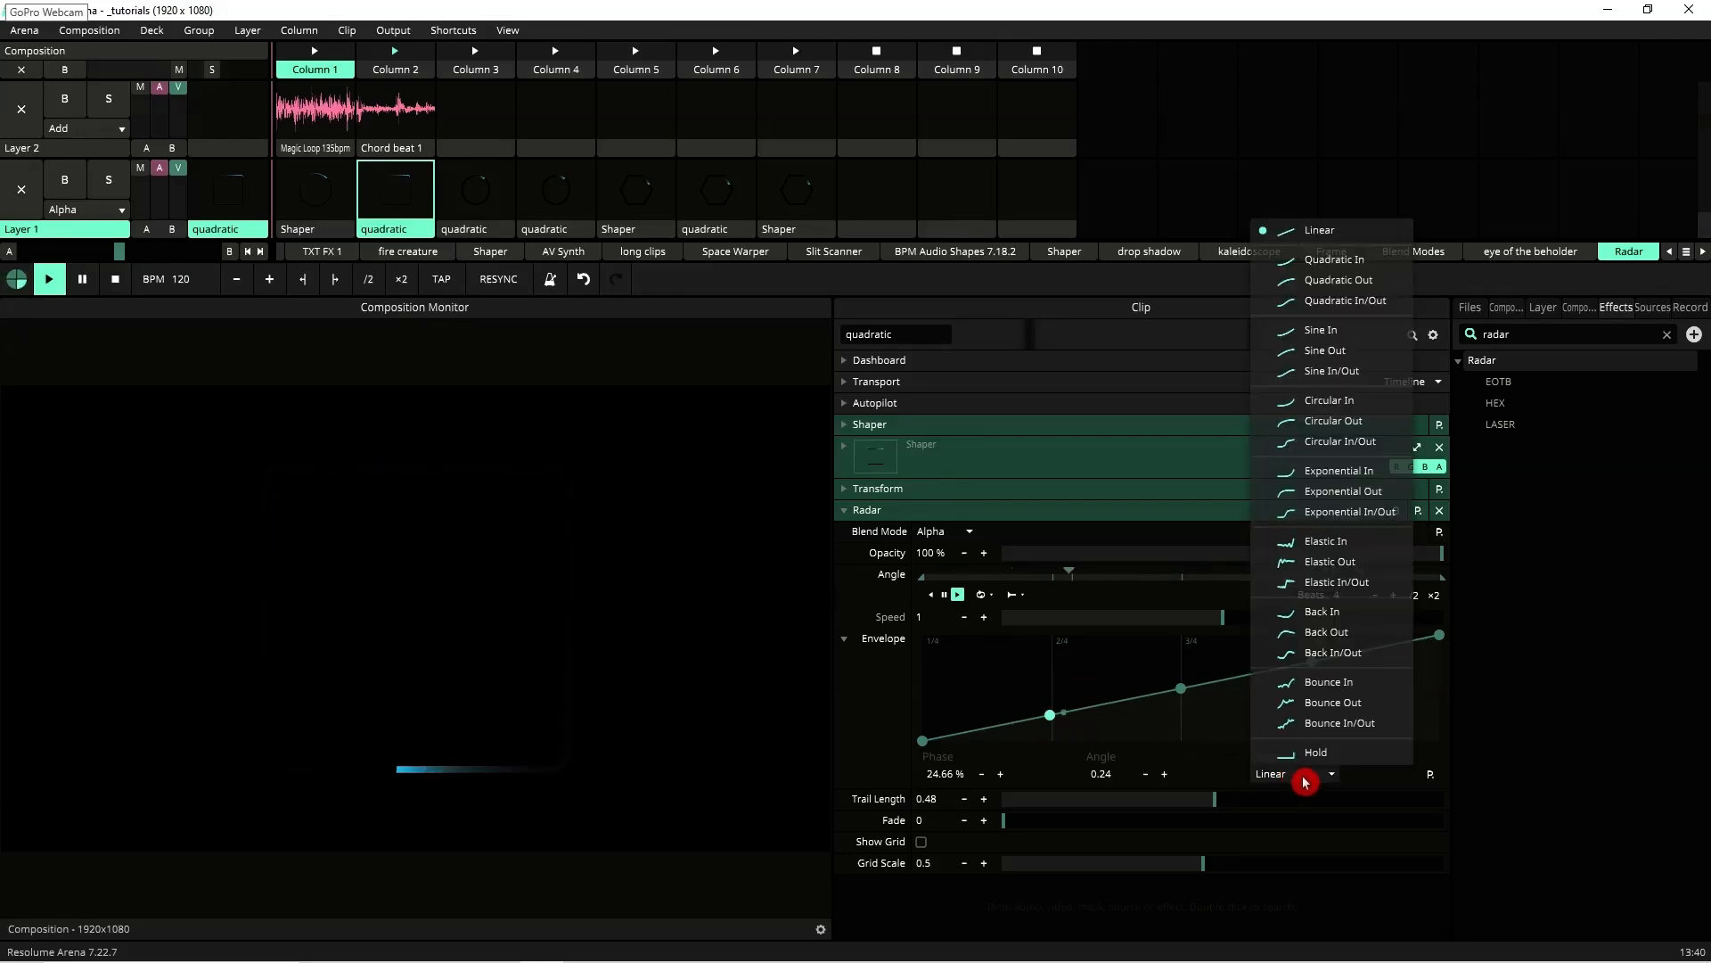
click(1383, 267)
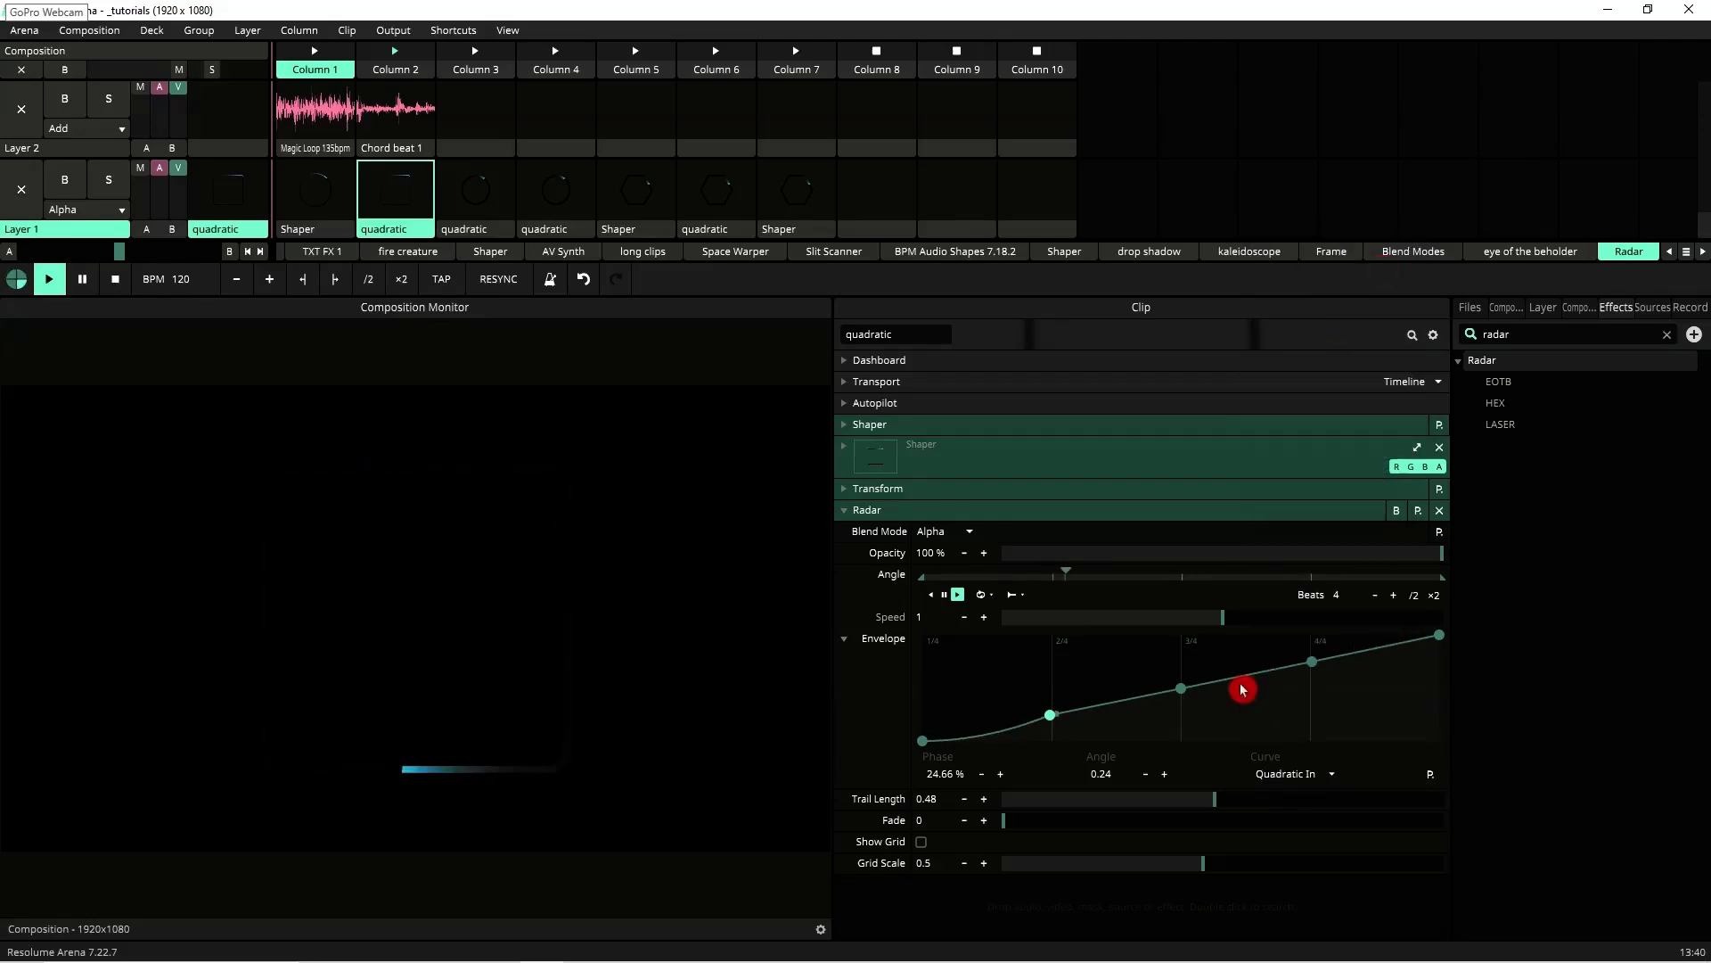
click(1189, 692)
click(1308, 776)
click(1320, 260)
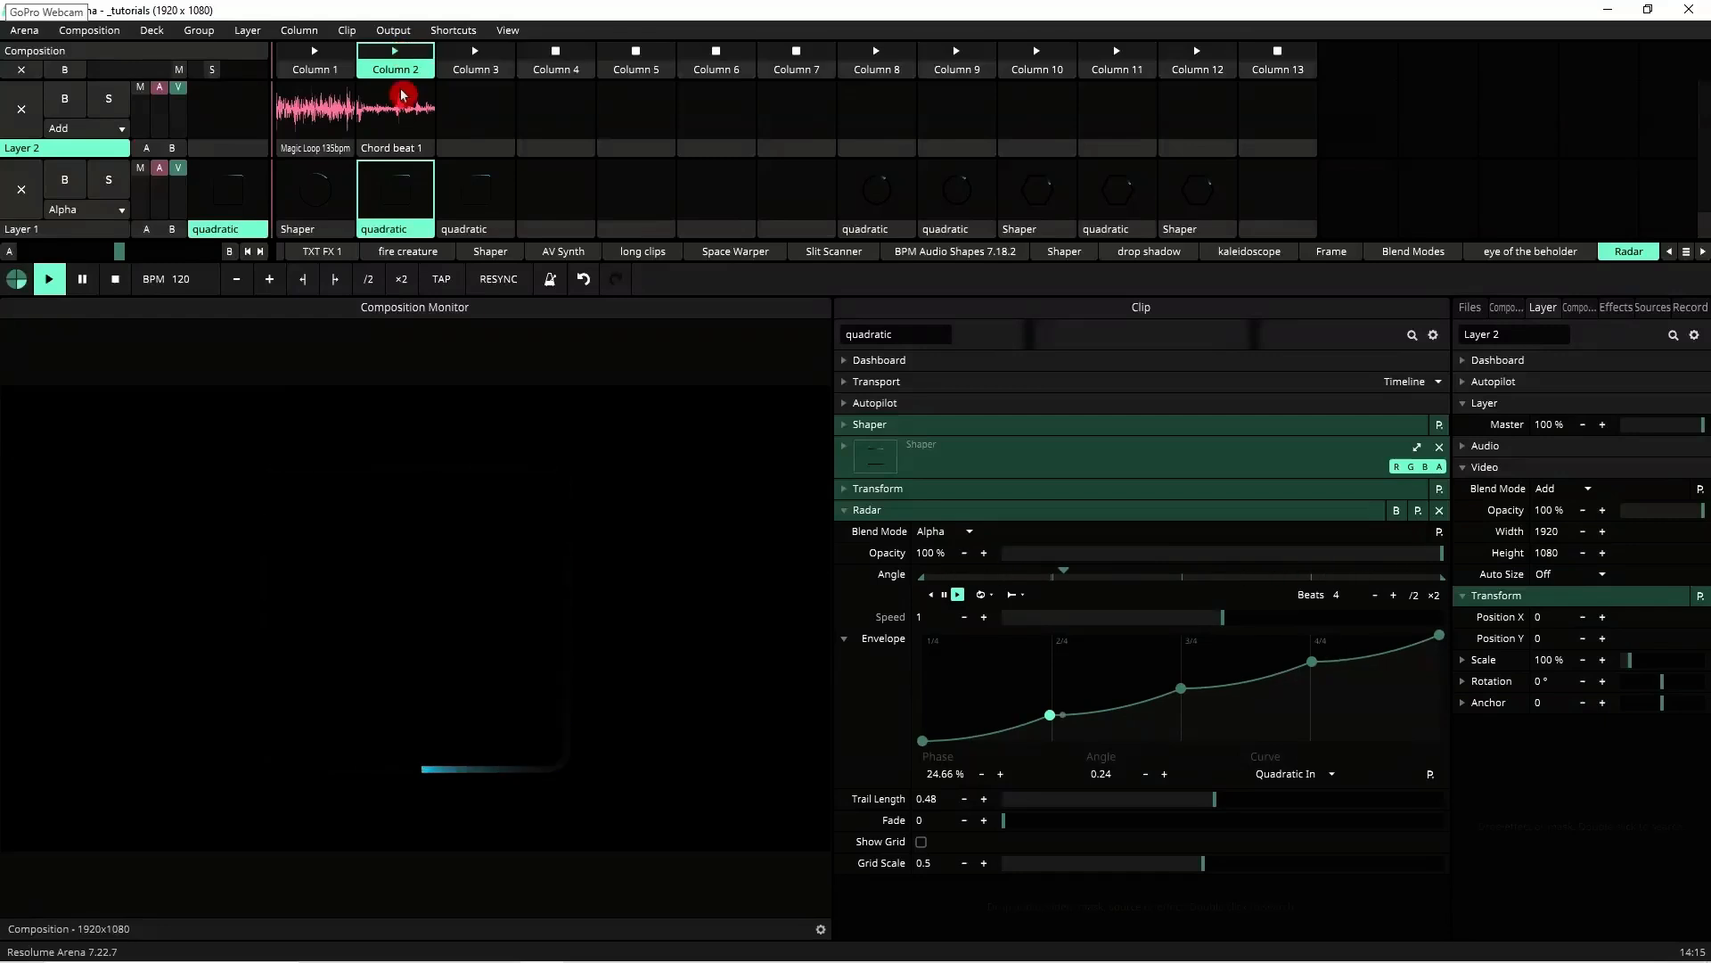
Step: Launch Column 2 to preview the quadratic clip with Chord beat 1, and stop the audio with the empty Layer 2 slot in Column 3
click(403, 58)
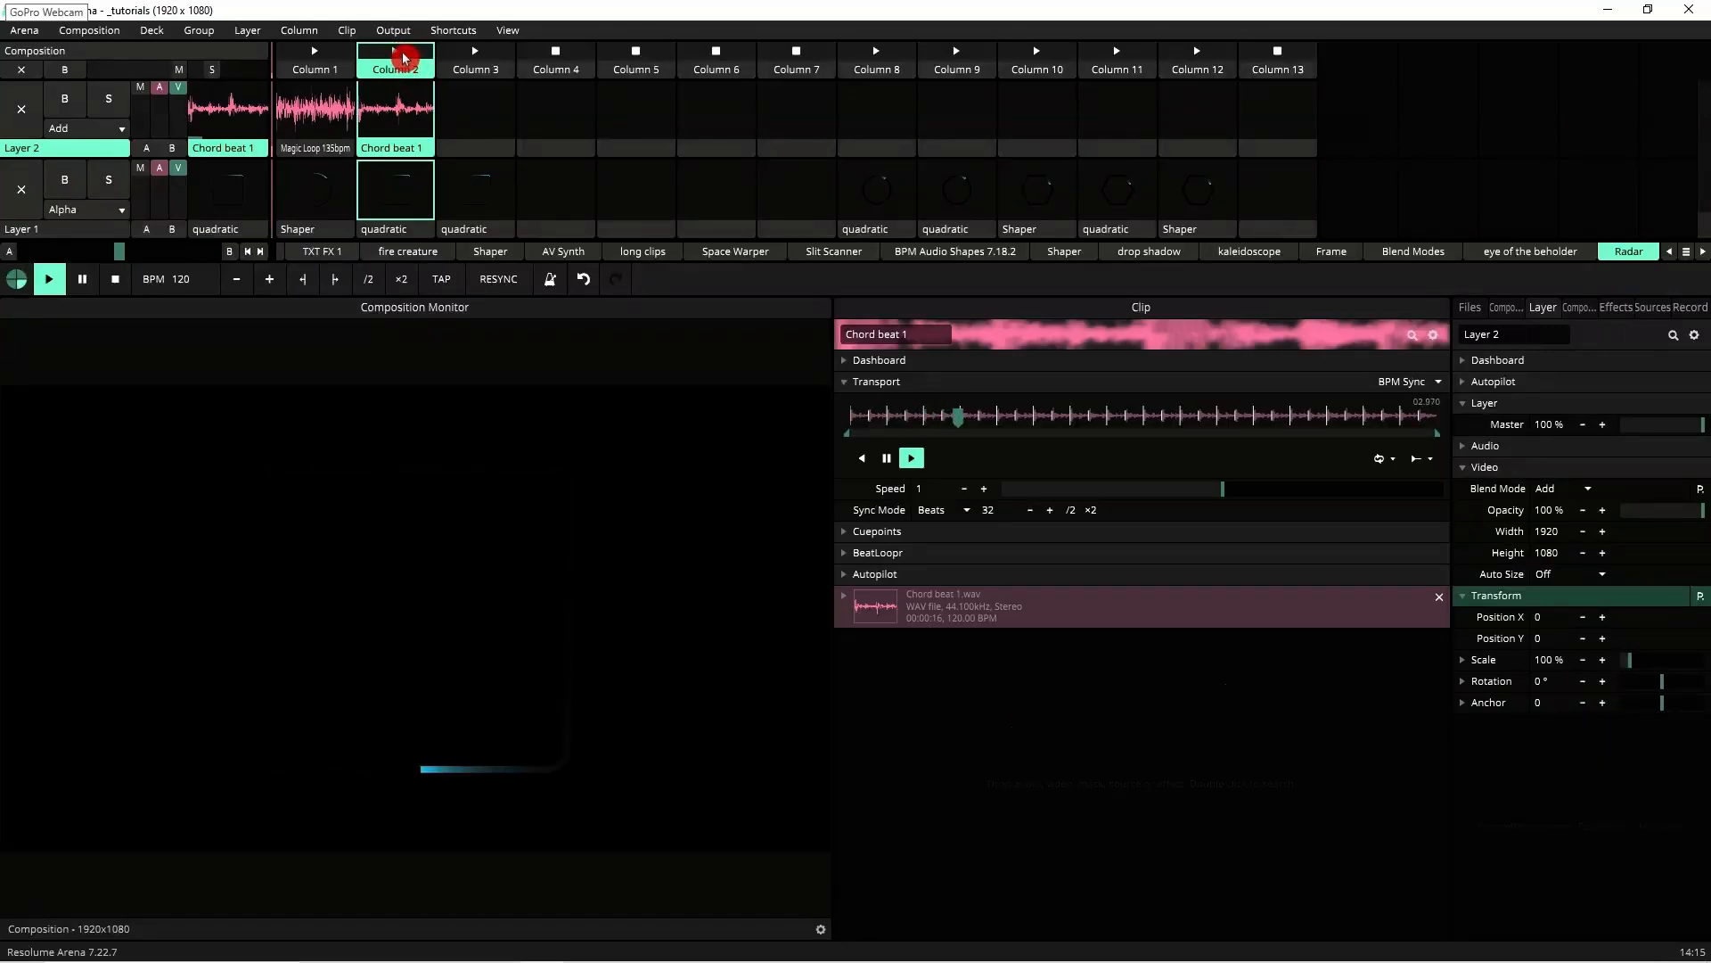
click(508, 131)
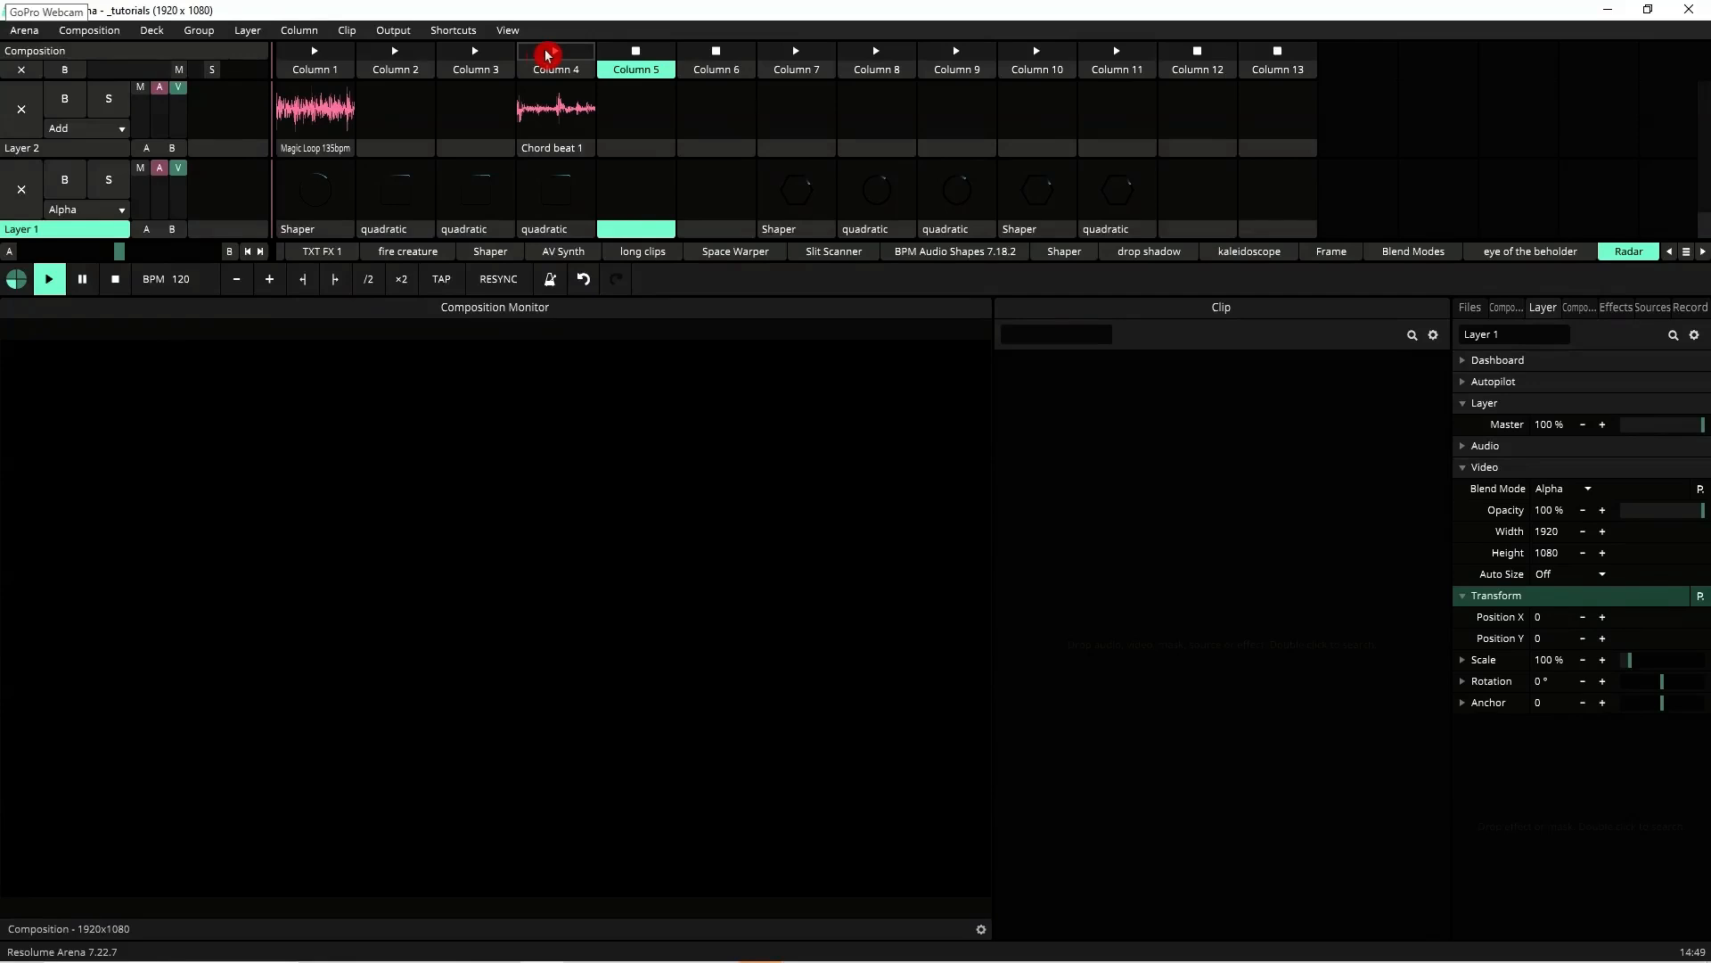
Step: Launch Column 4 and examine the animation options of the Radar Trail Length, leaving Composition FFT selected
click(548, 53)
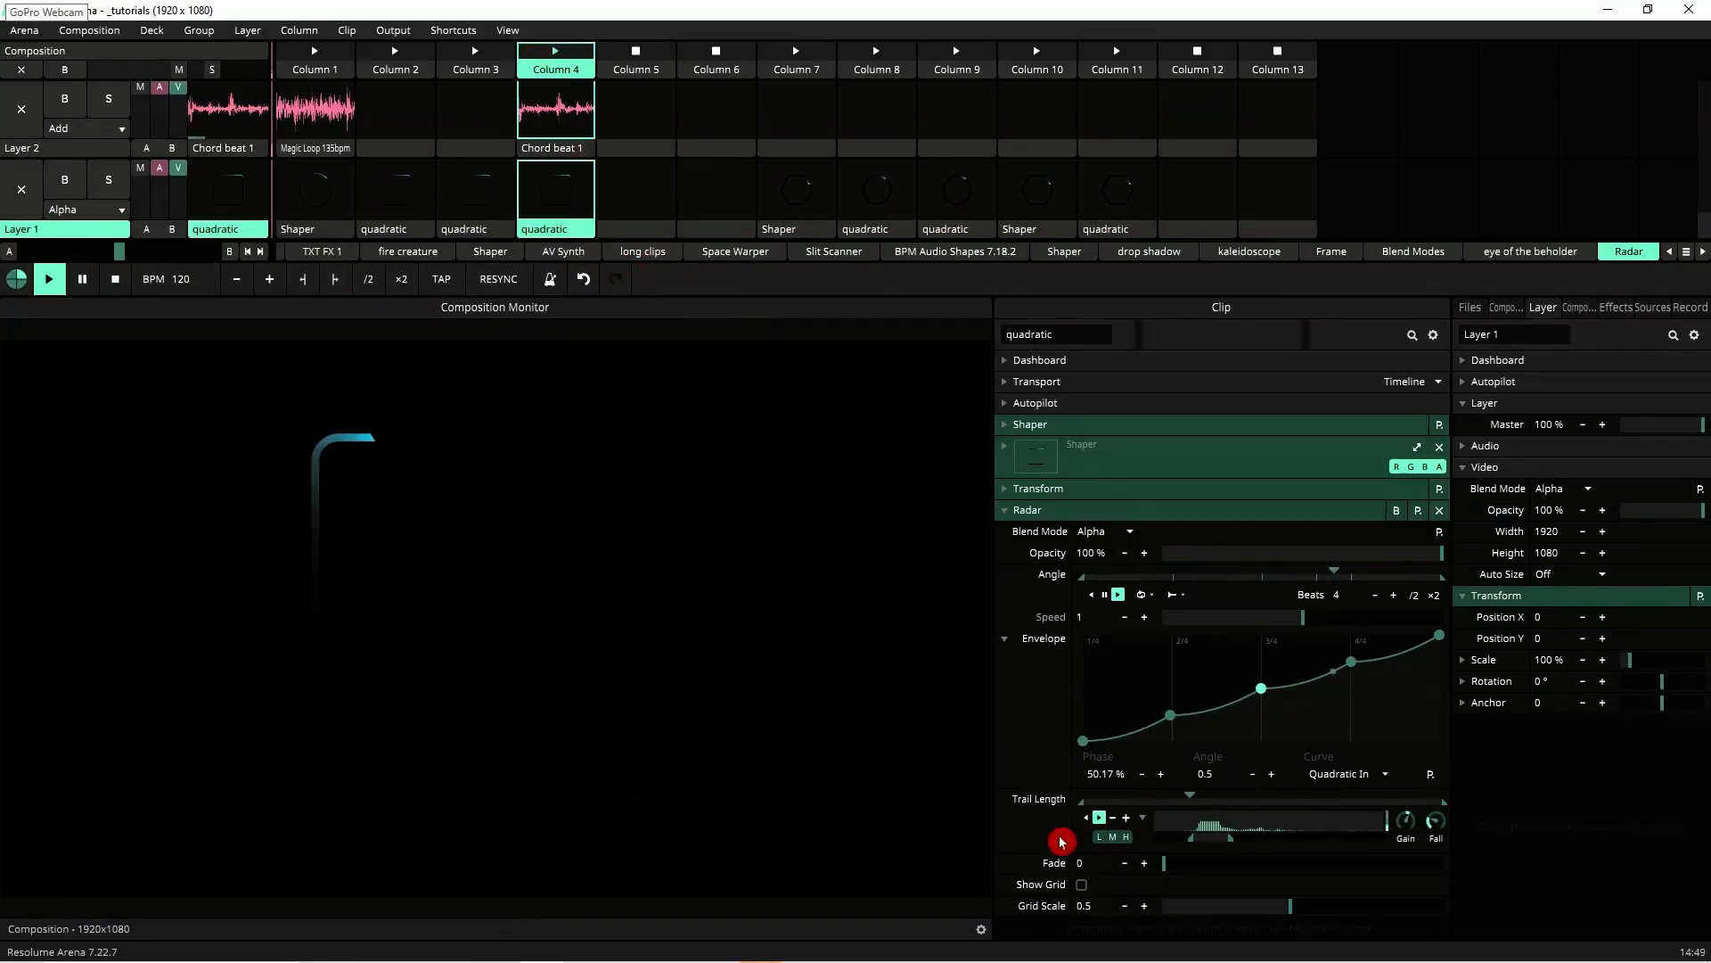
right_click(1008, 804)
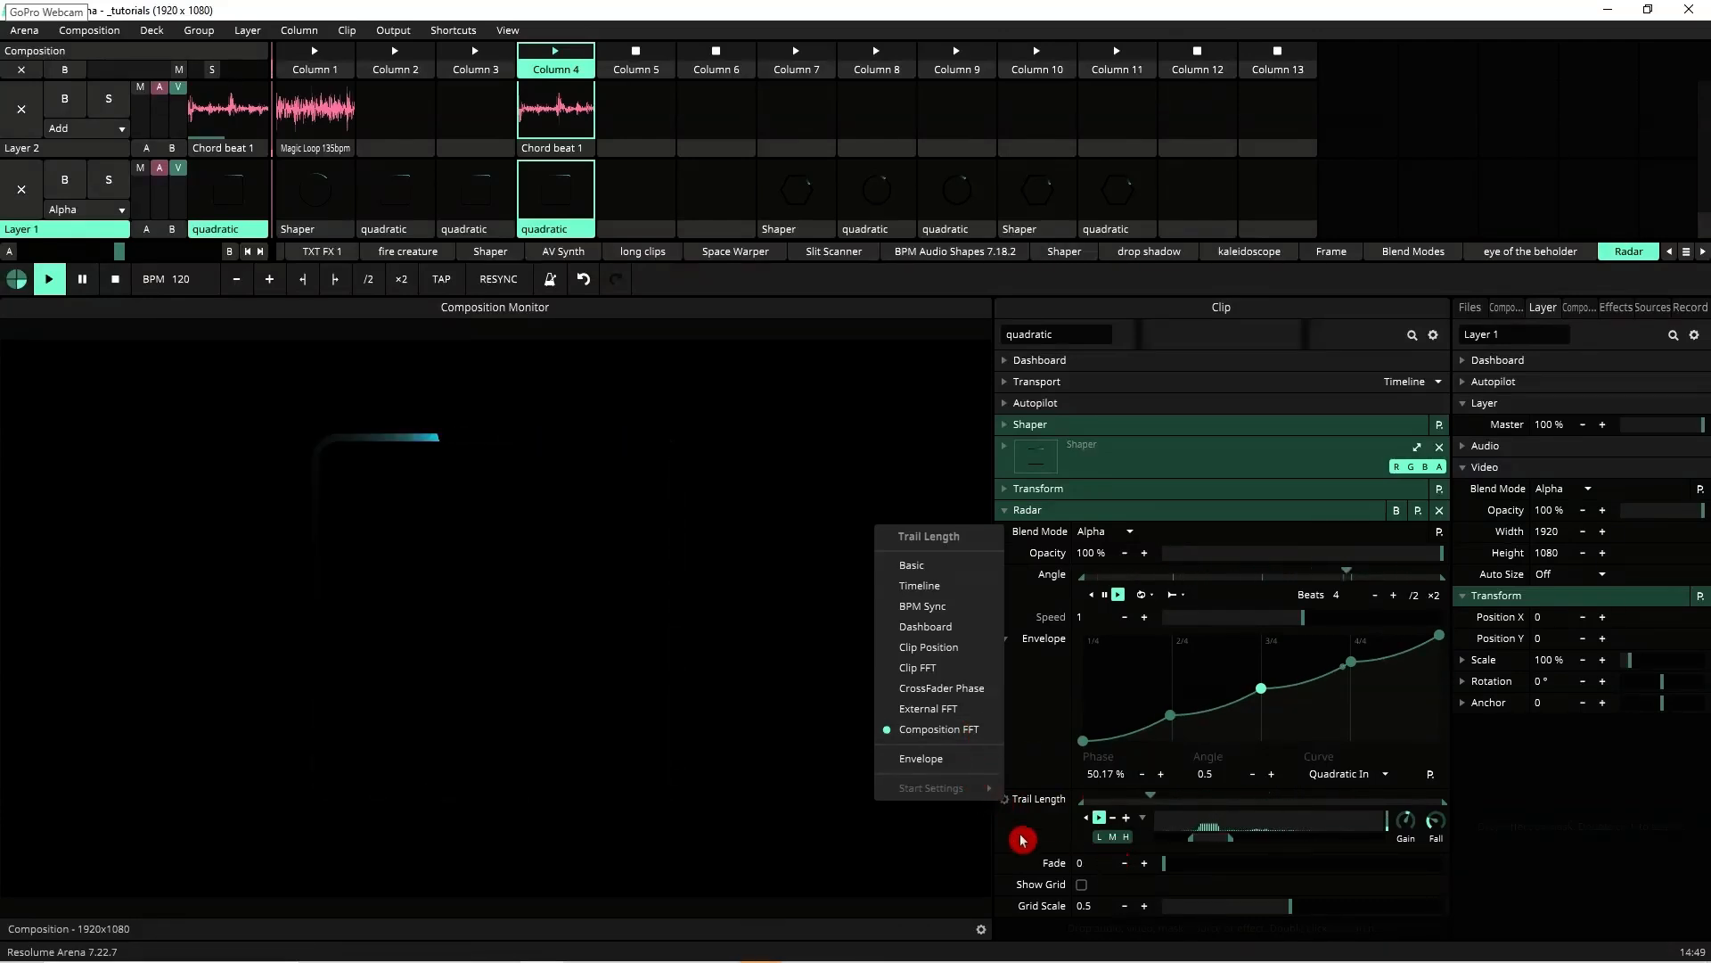
click(1023, 841)
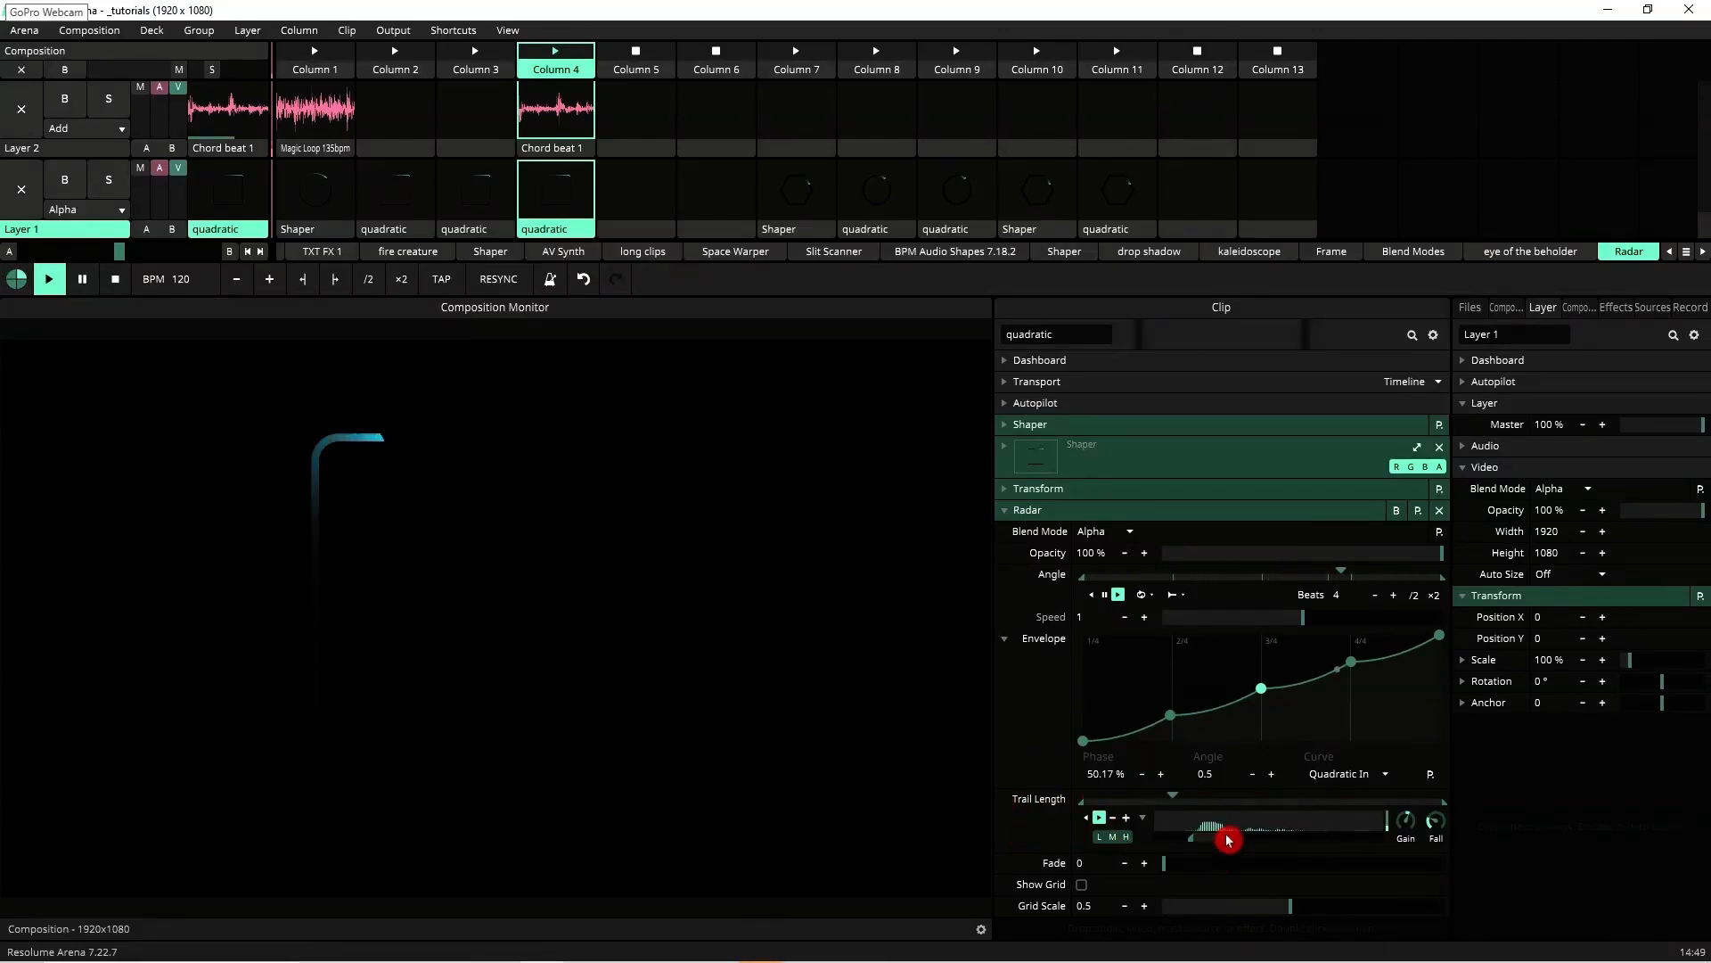
Step: Stop the Layer 2 audio with the empty Column 5 slot and restart the Chord beat 1 clip in Column 4
click(642, 116)
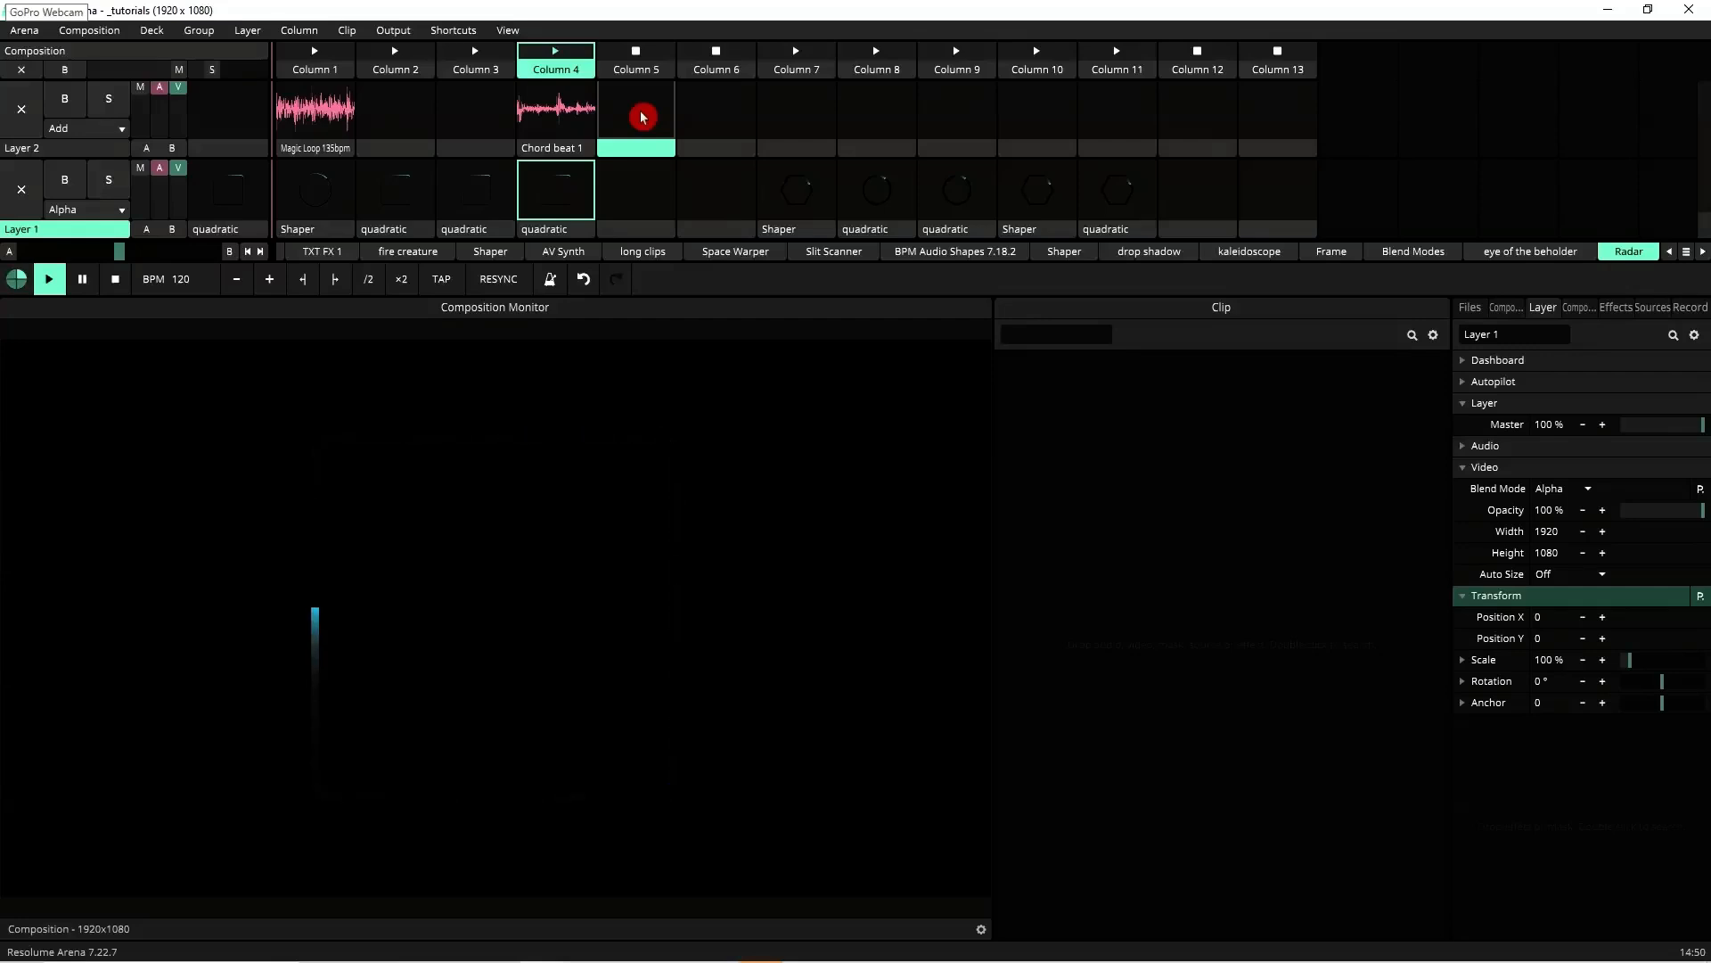
click(564, 120)
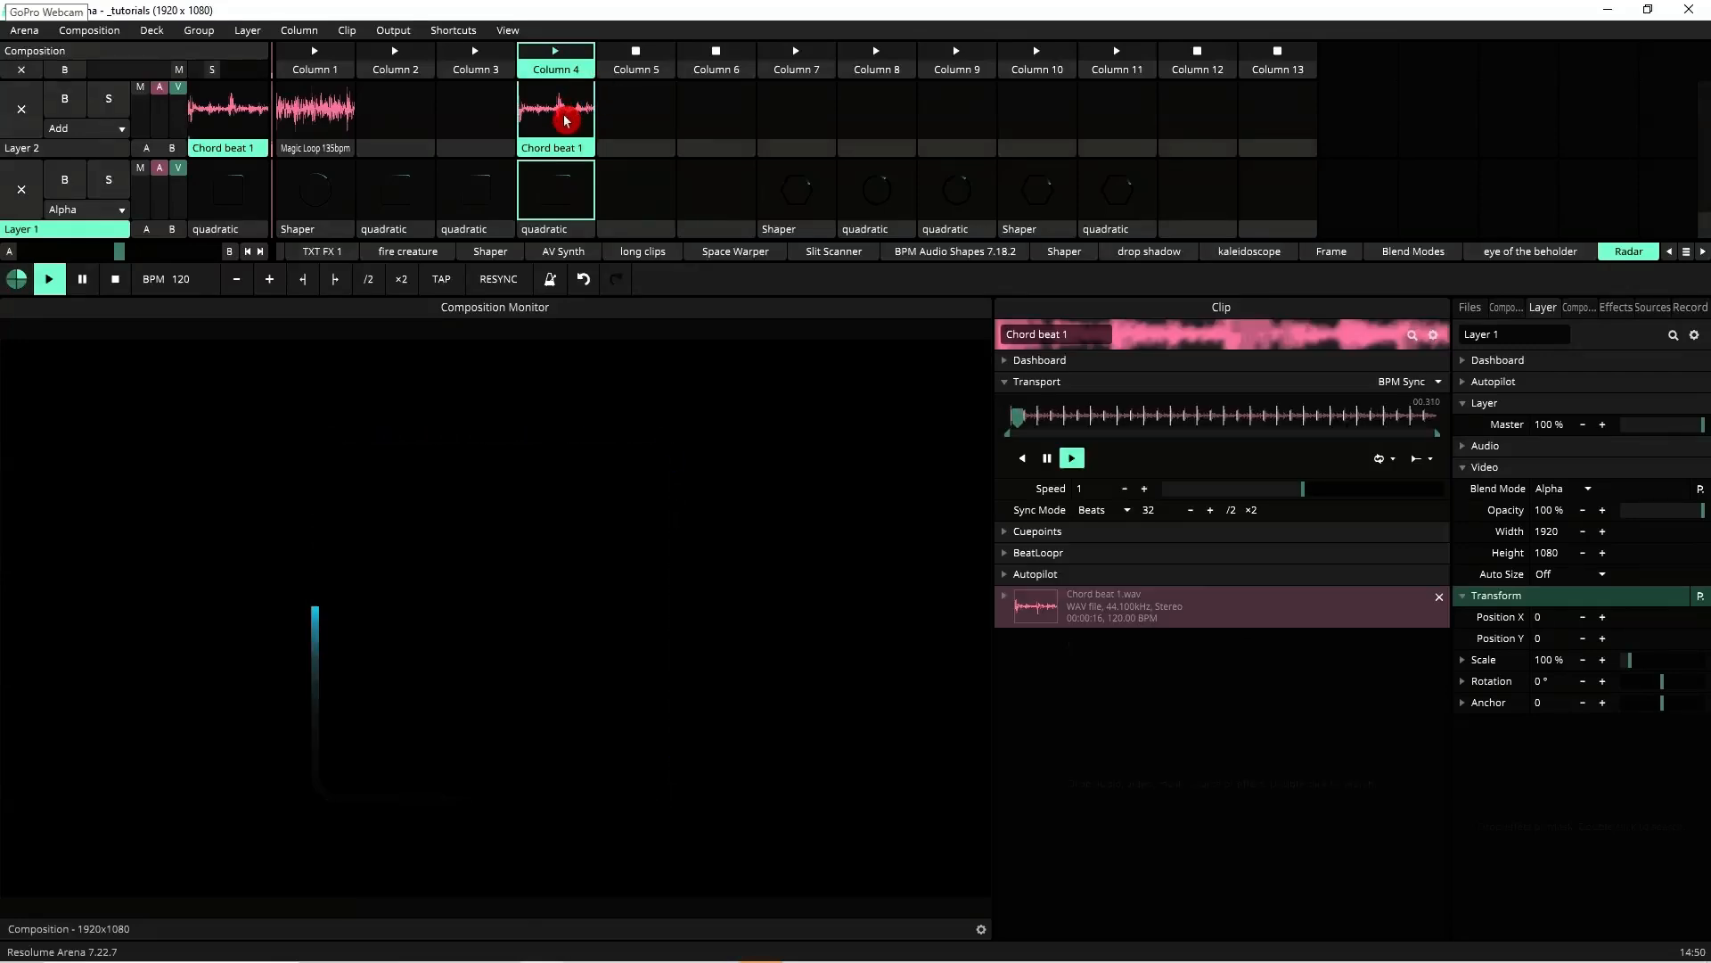